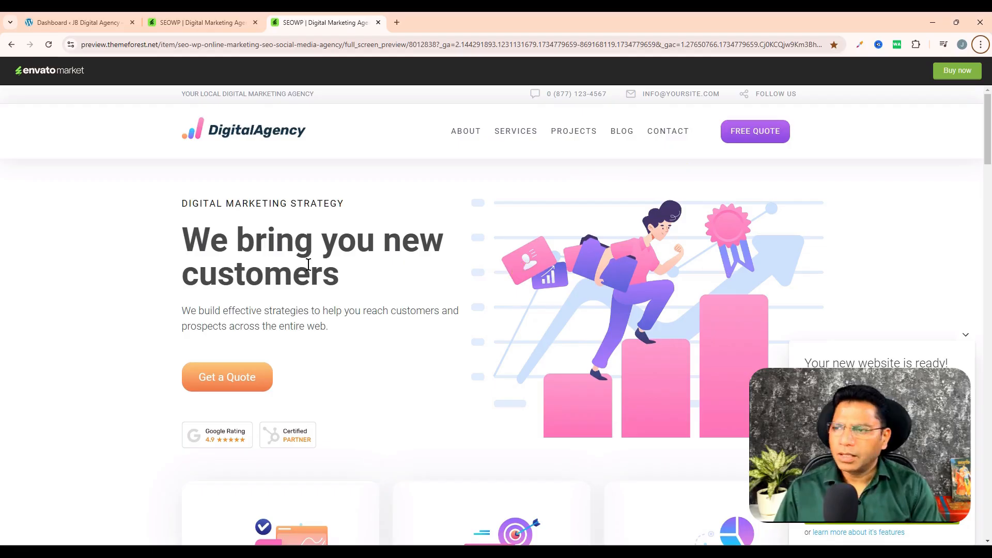
- Look through the SEOWP demo home page, including its service sections and the "Digital Marketing Strategy" hero heading
{"action": "scroll", "coordinate": [372, 310], "scroll_direction": "down", "scroll_amount": 10}
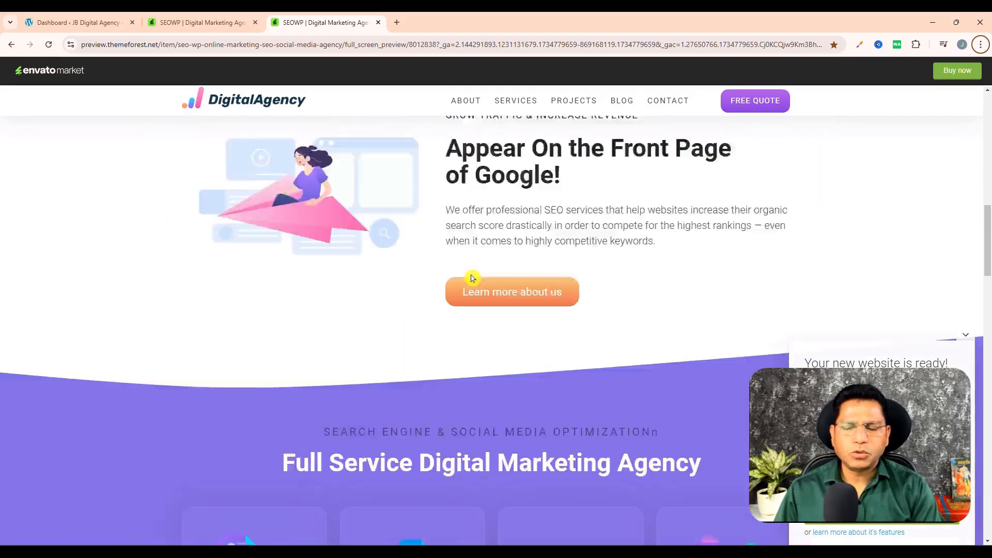
{"action": "scroll", "coordinate": [472, 278], "scroll_direction": "down", "scroll_amount": 8}
{"action": "scroll", "coordinate": [494, 266], "scroll_direction": "up", "scroll_amount": 15}
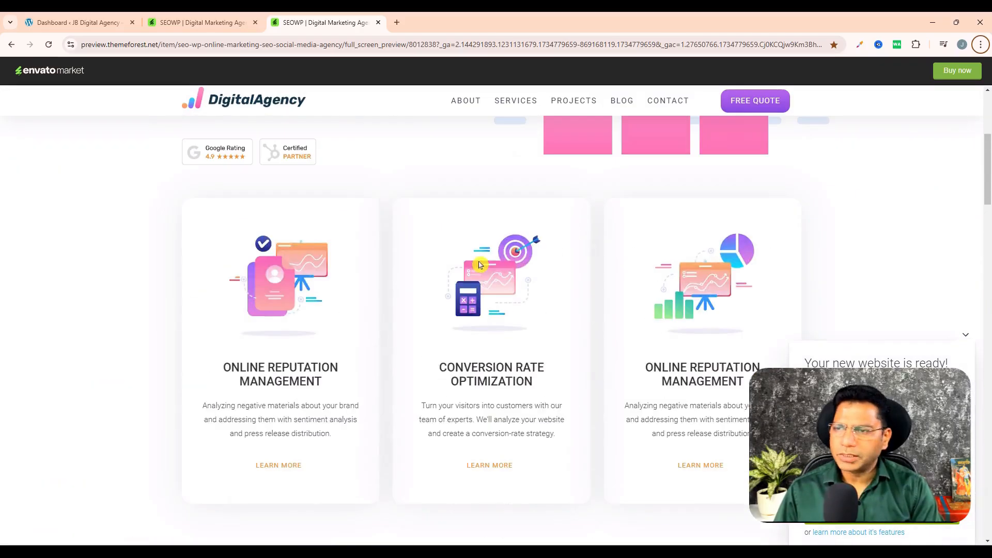
{"action": "scroll", "coordinate": [480, 264], "scroll_direction": "up", "scroll_amount": 5}
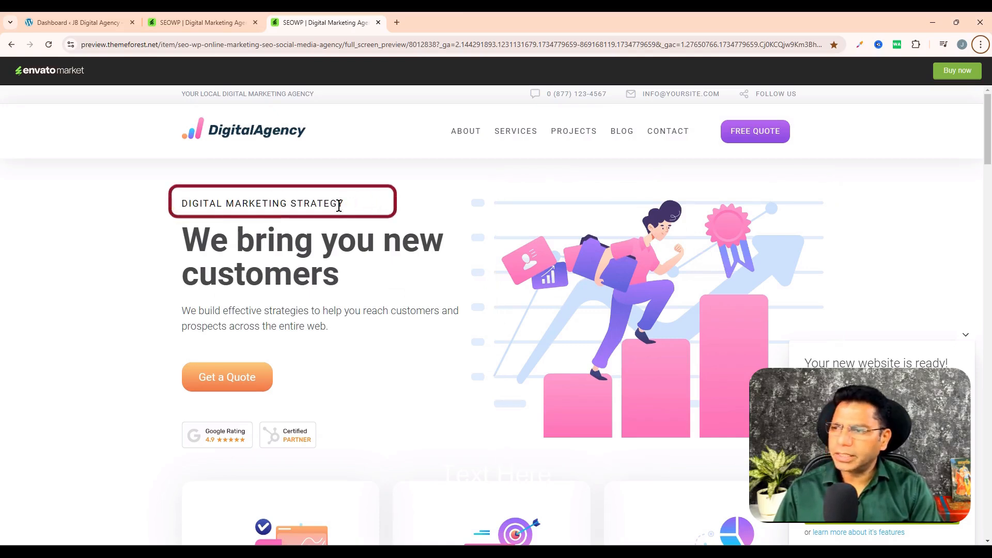
{"action": "left_click_drag", "start_coordinate": [176, 205], "coordinate": [365, 210]}
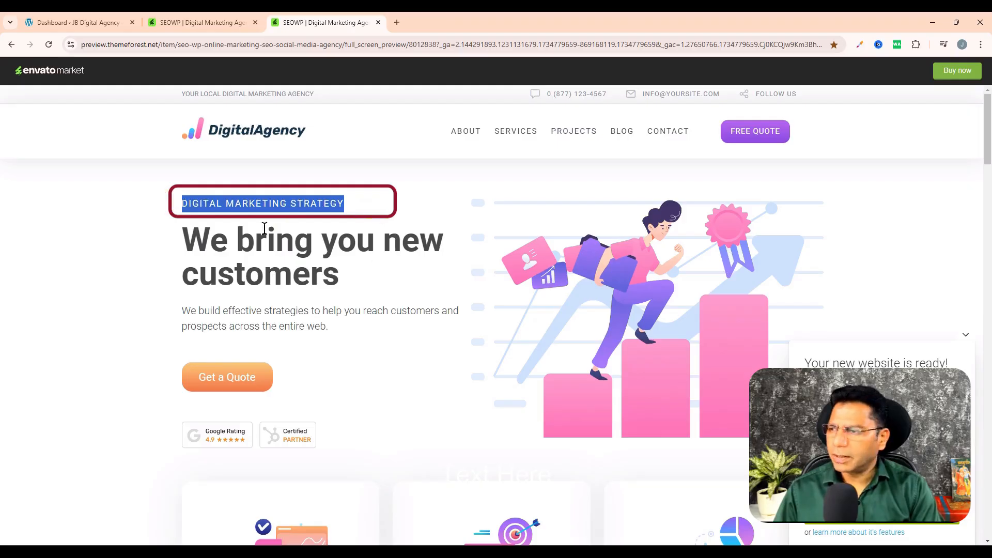
{"action": "left_click", "coordinate": [172, 252]}
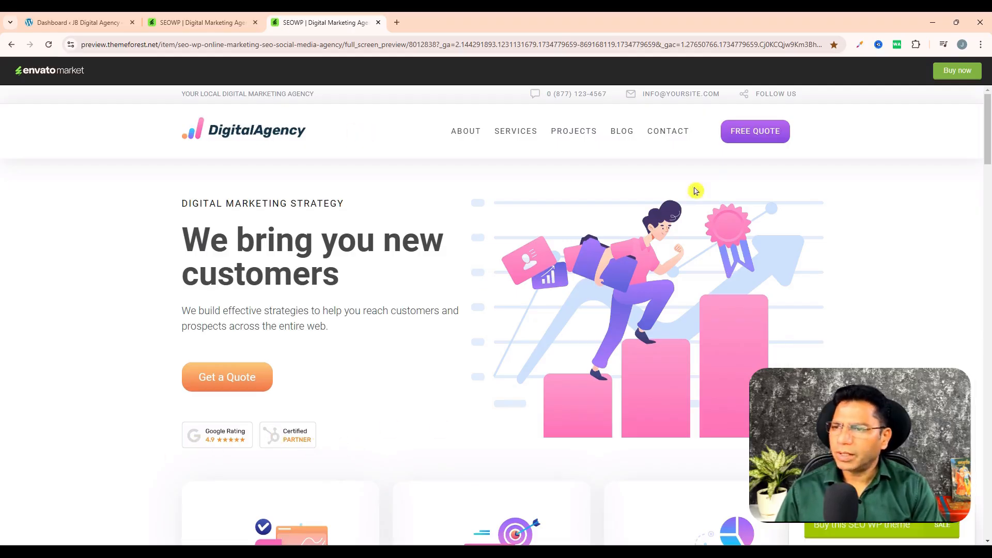
- Open the demo site's Services page and Contact page and look through their layouts
{"action": "mouse_move", "coordinate": [470, 133]}
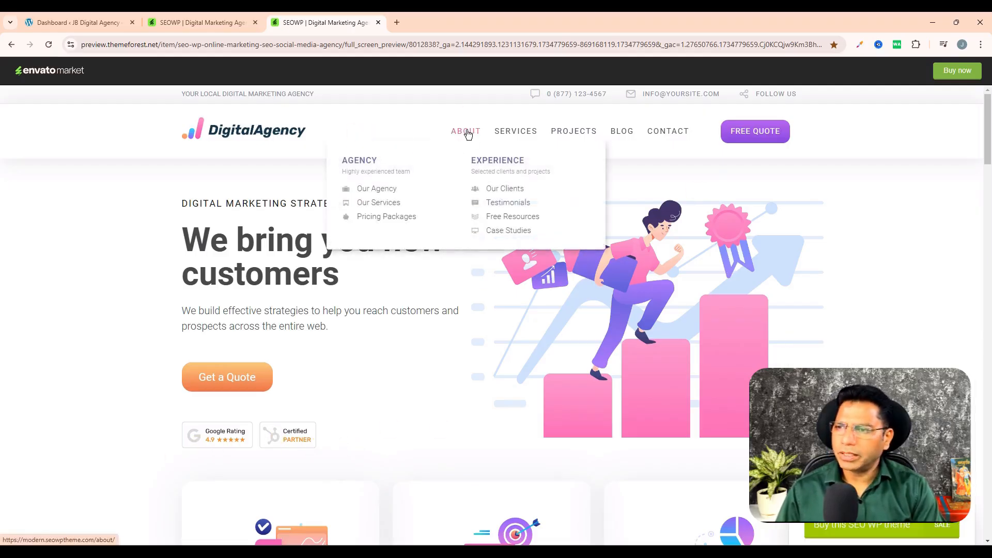
{"action": "mouse_move", "coordinate": [519, 135]}
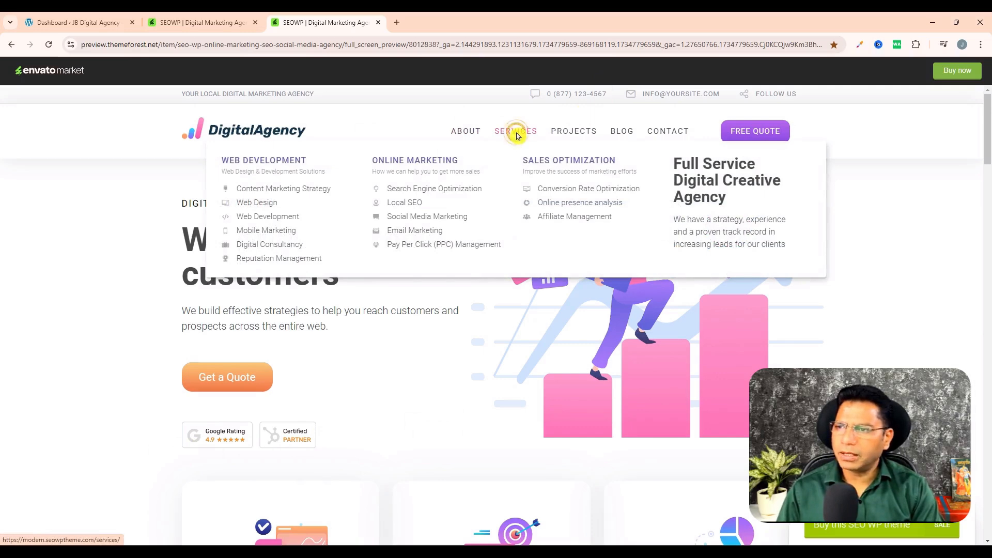
{"action": "left_click", "coordinate": [517, 136]}
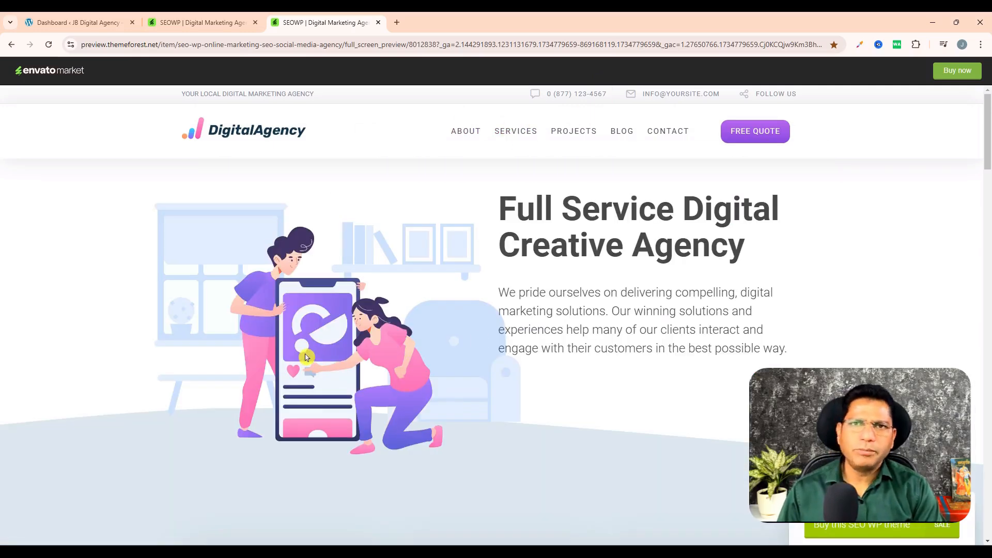
{"action": "scroll", "coordinate": [388, 354], "scroll_direction": "down", "scroll_amount": 10}
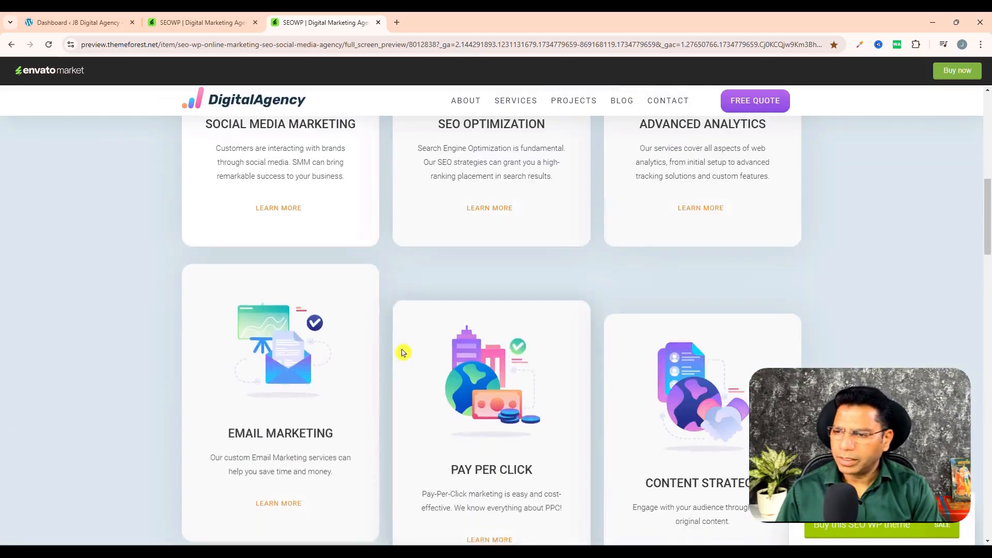
{"action": "scroll", "coordinate": [403, 353], "scroll_direction": "down", "scroll_amount": 10}
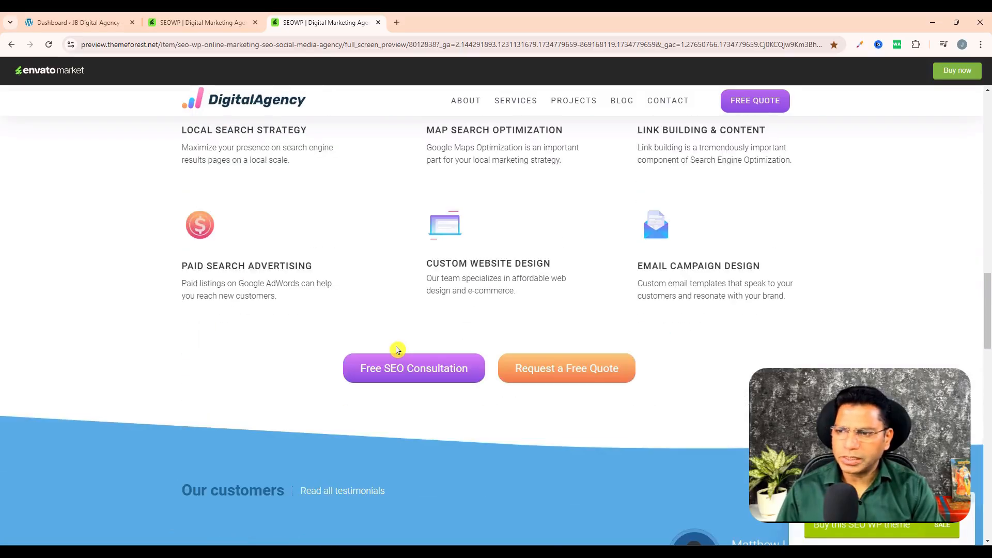
{"action": "scroll", "coordinate": [398, 350], "scroll_direction": "down", "scroll_amount": 5}
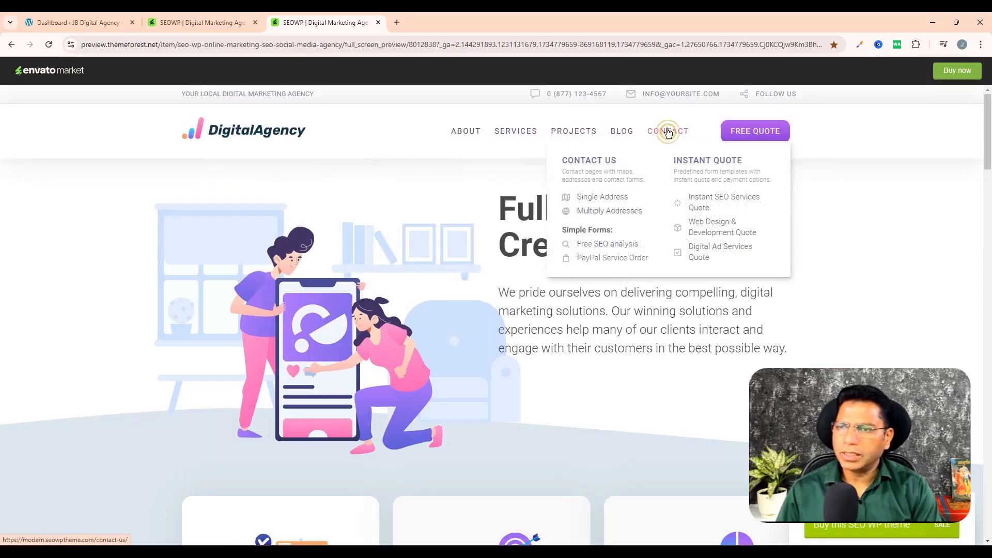
{"action": "left_click", "coordinate": [667, 131]}
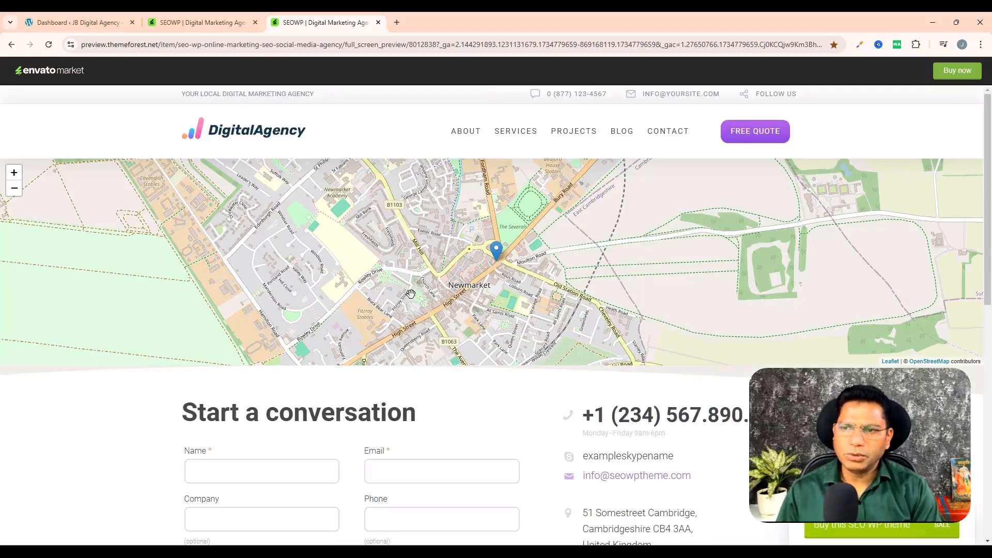
{"action": "scroll", "coordinate": [412, 293], "scroll_direction": "down", "scroll_amount": 4}
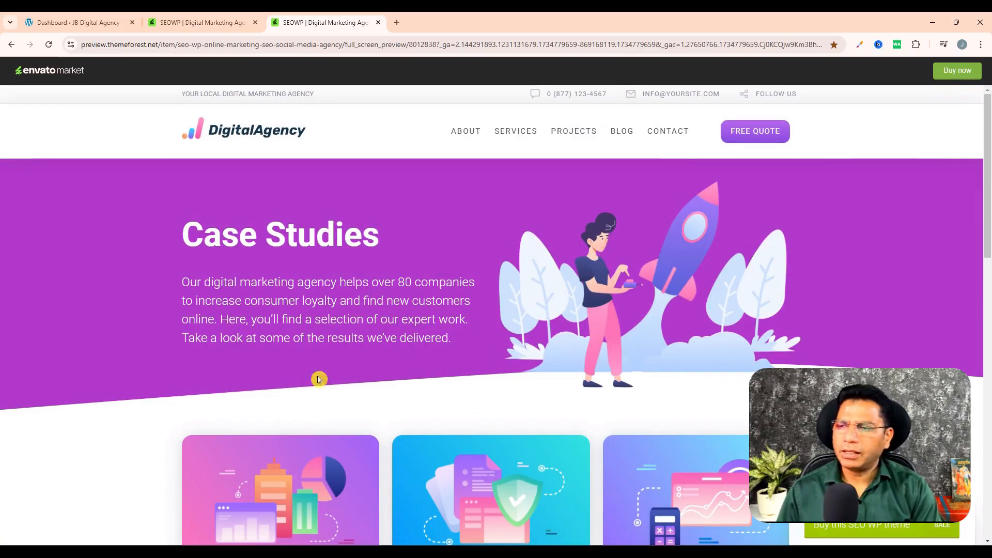
- Examine the demo's Case Studies page and its header navigation entries from About to Contact
{"action": "scroll", "coordinate": [331, 357], "scroll_direction": "down", "scroll_amount": 4}
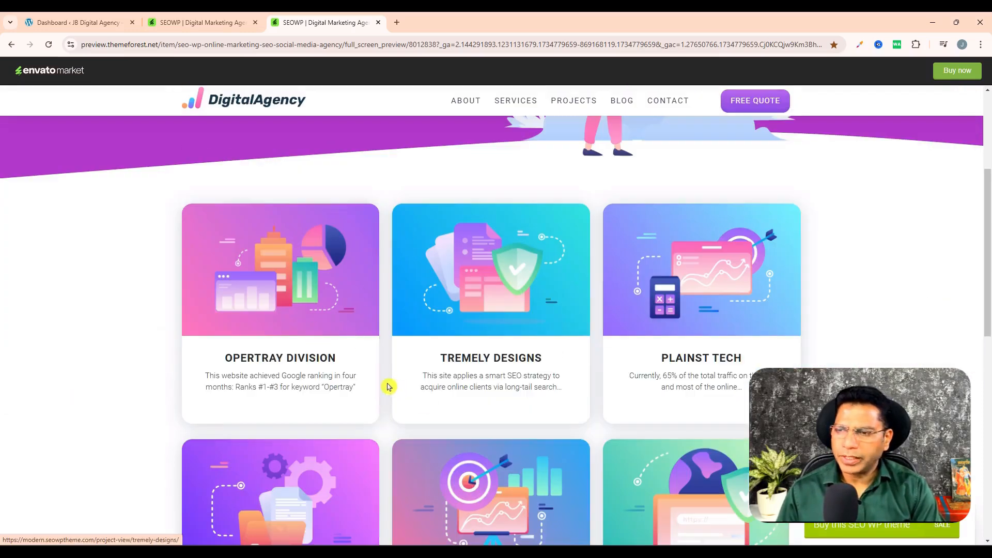
{"action": "scroll", "coordinate": [643, 363], "scroll_direction": "down", "scroll_amount": 6}
{"action": "scroll", "coordinate": [589, 358], "scroll_direction": "up", "scroll_amount": 6}
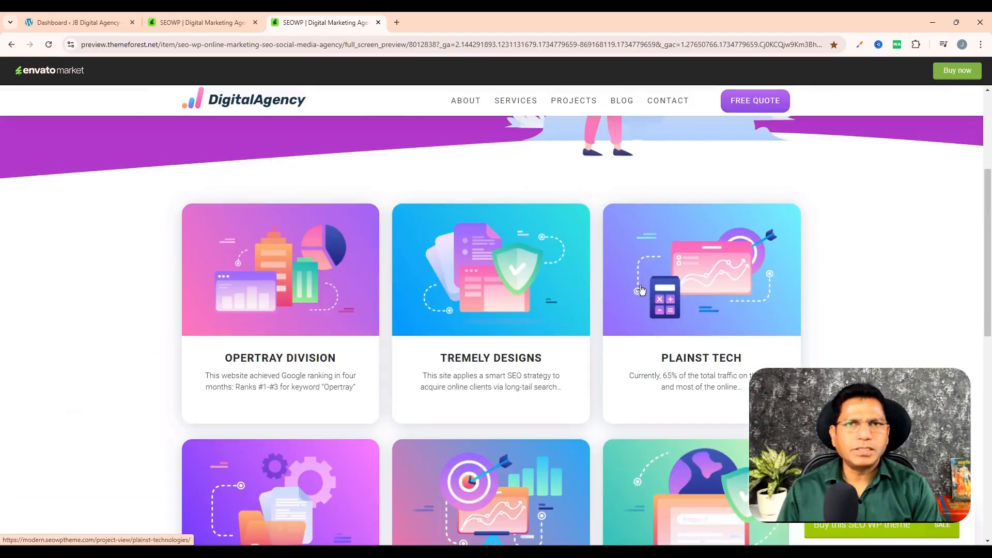
{"action": "scroll", "coordinate": [466, 119], "scroll_direction": "up", "scroll_amount": 5}
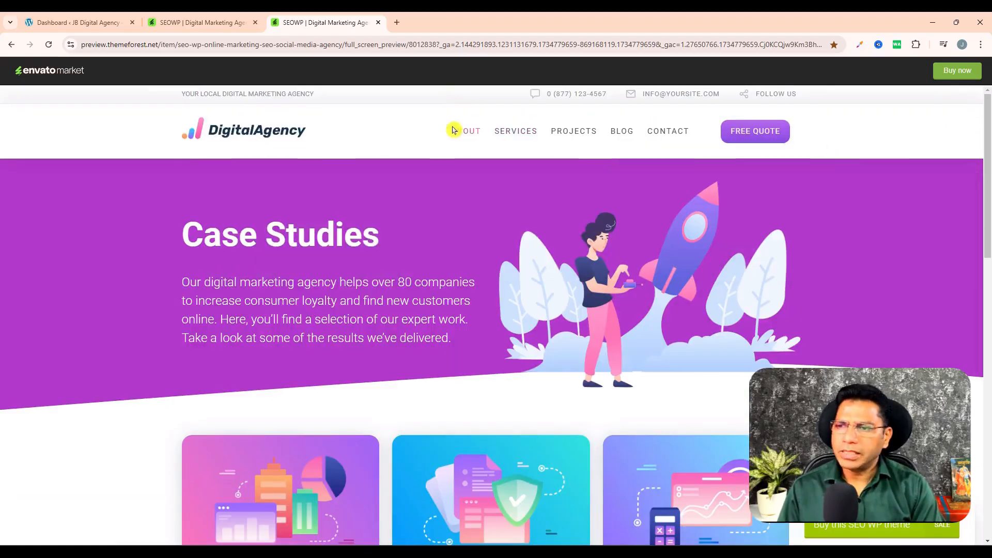
{"action": "mouse_move", "coordinate": [466, 132]}
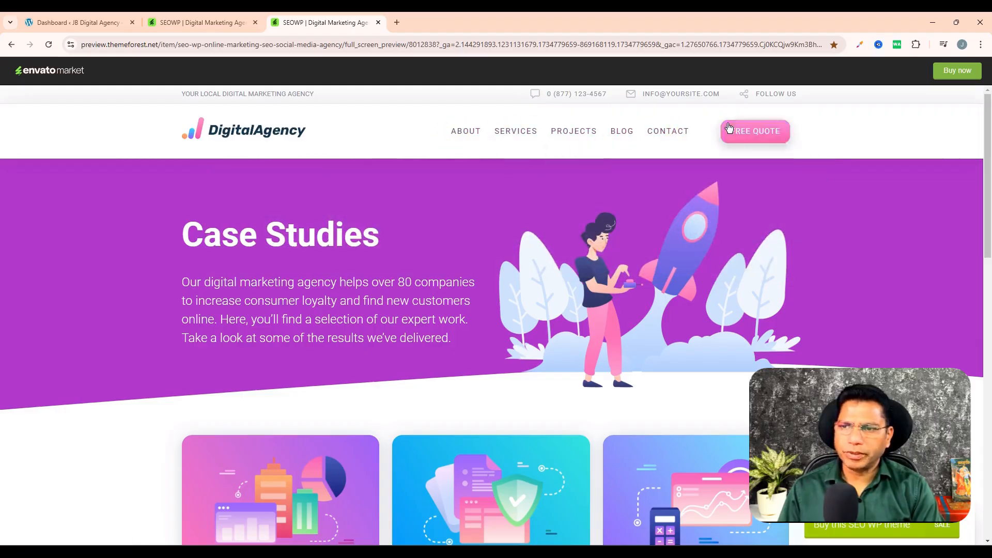
{"action": "mouse_move", "coordinate": [515, 135]}
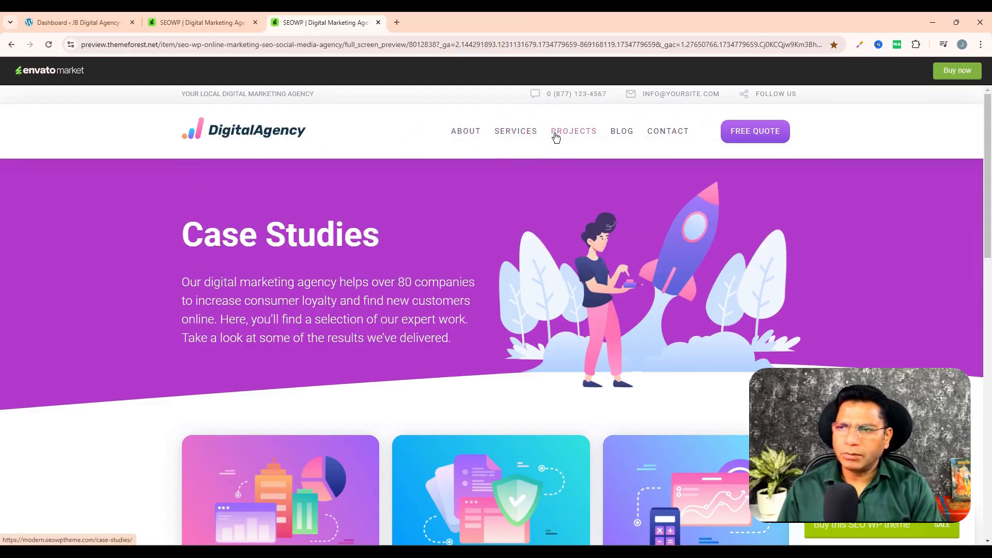
{"action": "mouse_move", "coordinate": [621, 137]}
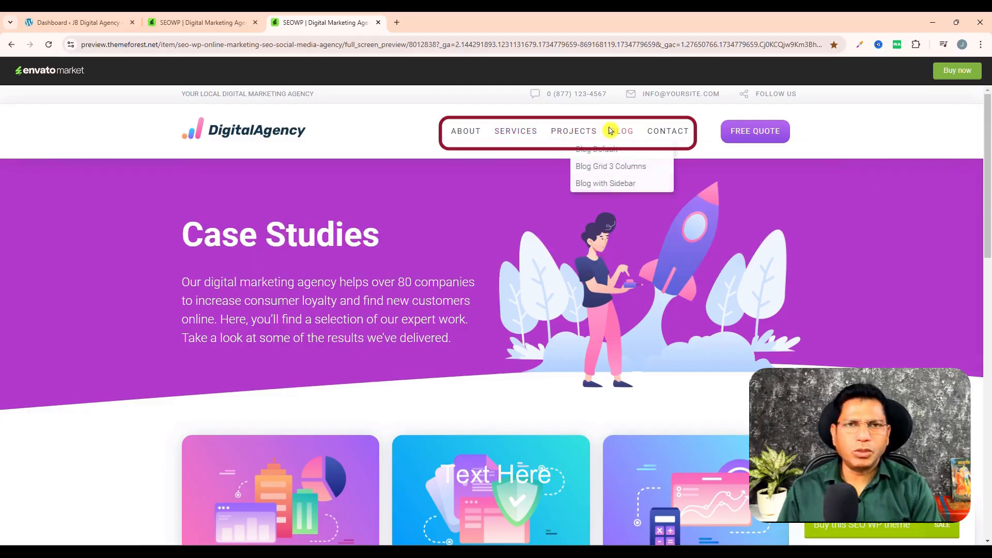
{"action": "mouse_move", "coordinate": [688, 141]}
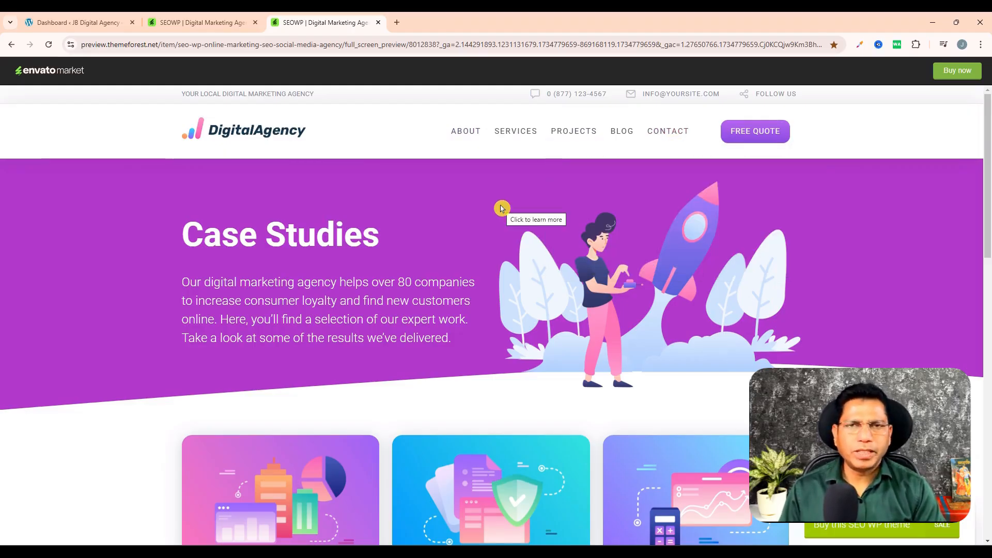
- Switch to the WordPress dashboard and move the existing Privacy Policy and Sample Page pages to the trash
{"action": "left_click", "coordinate": [52, 17]}
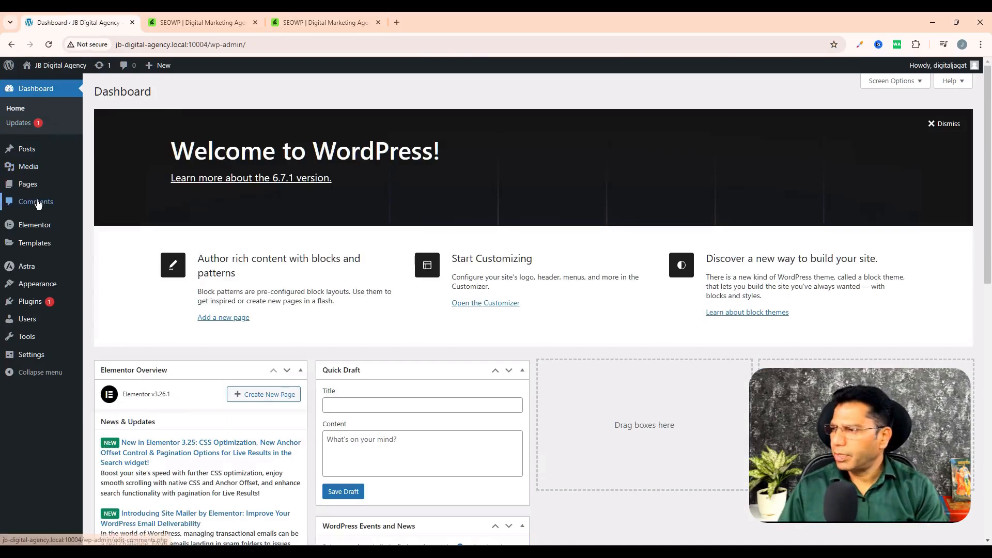
{"action": "mouse_move", "coordinate": [30, 184]}
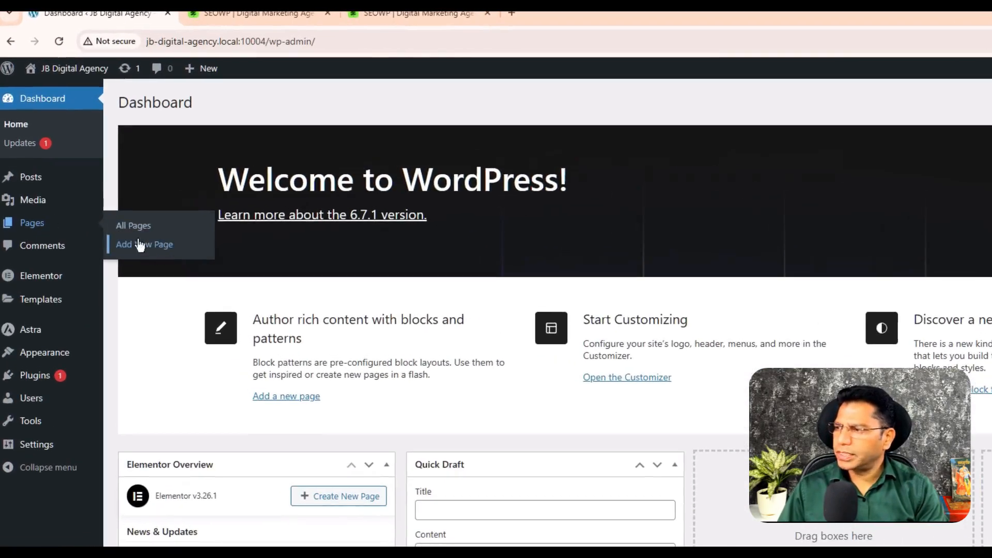
{"action": "left_click", "coordinate": [32, 224]}
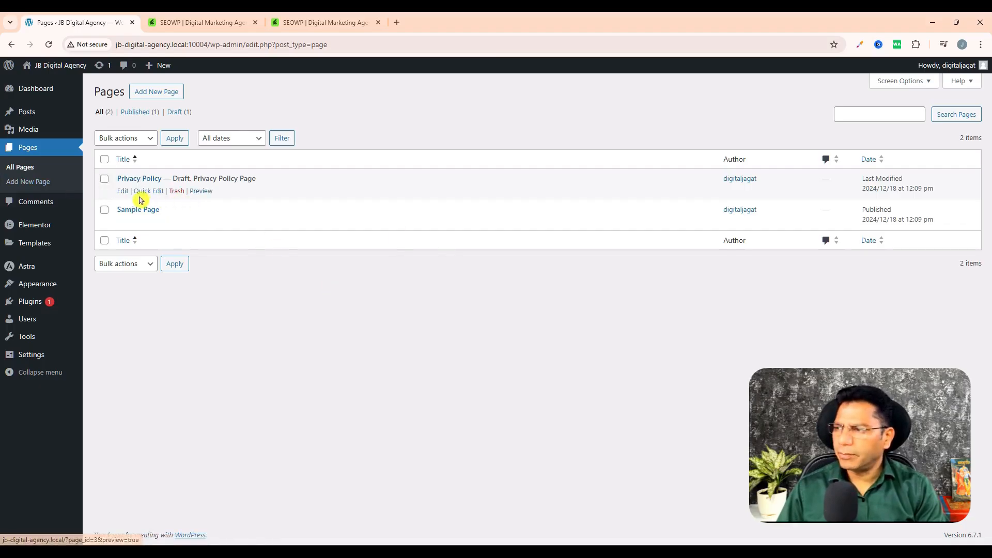
{"action": "left_click", "coordinate": [176, 191]}
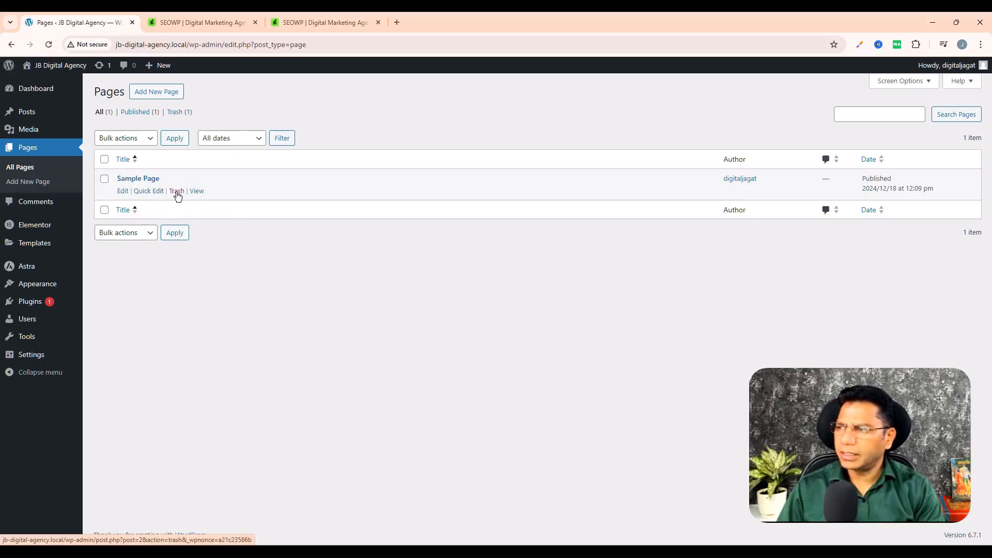
{"action": "left_click", "coordinate": [177, 192]}
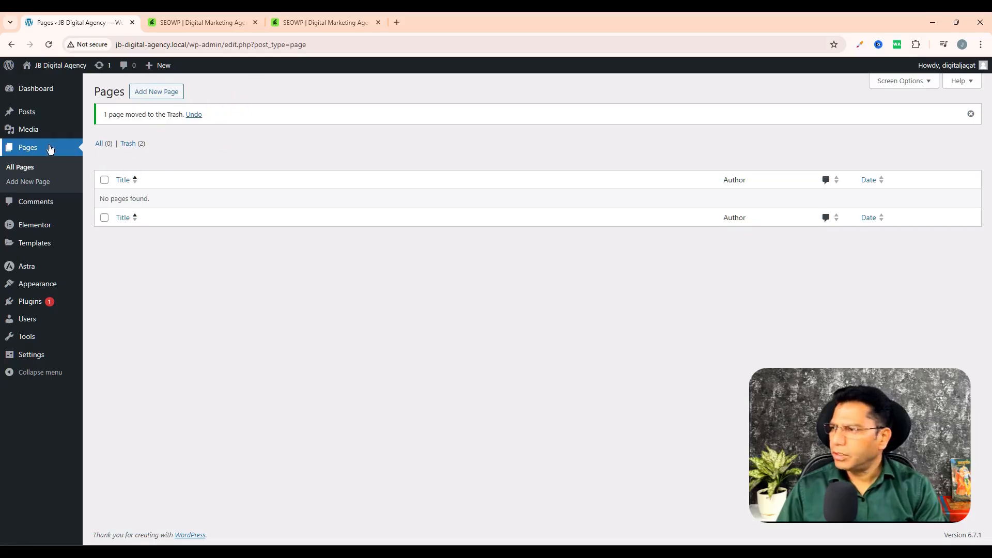
- Create a new page titled "Home" and publish it immediately with public visibility
{"action": "left_click", "coordinate": [7, 80]}
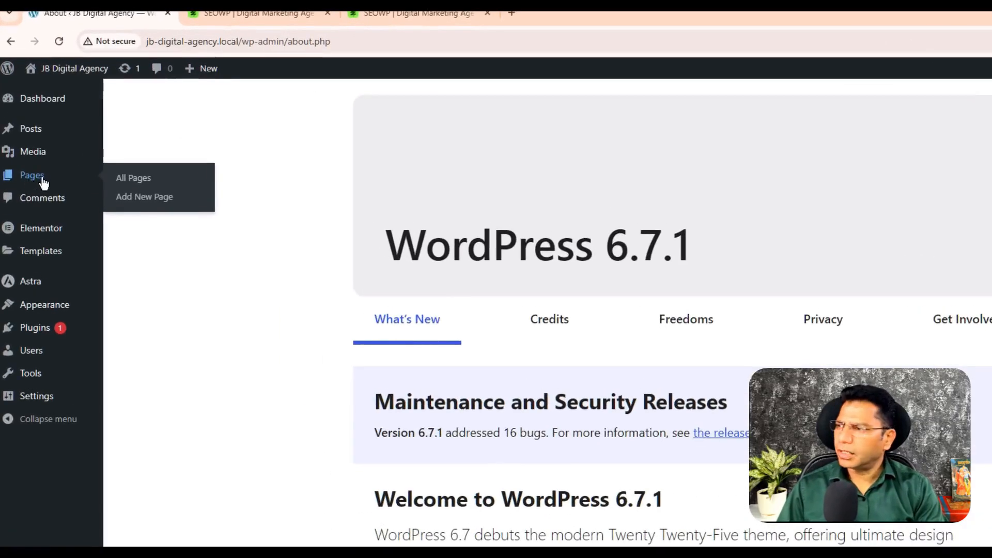
{"action": "left_click", "coordinate": [147, 202]}
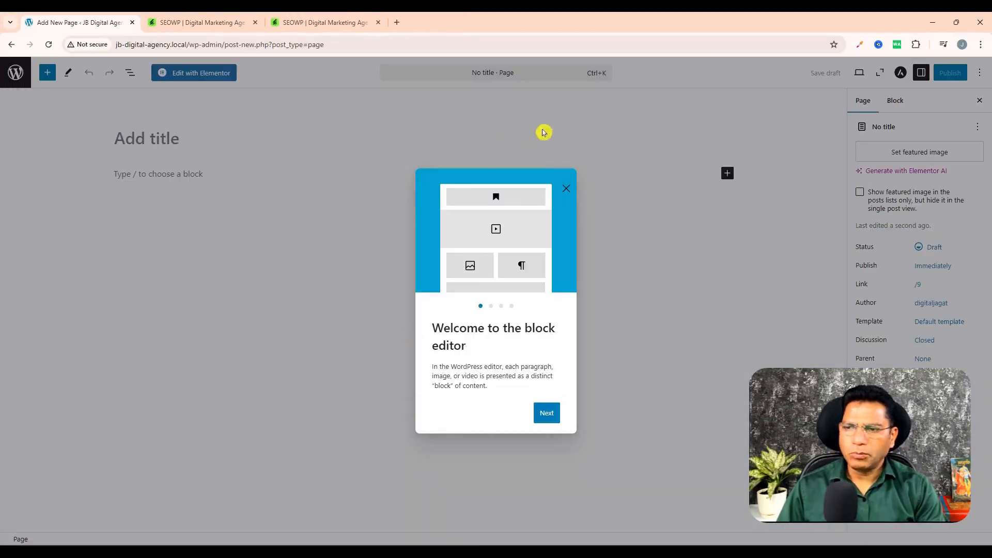
{"action": "left_click", "coordinate": [567, 189]}
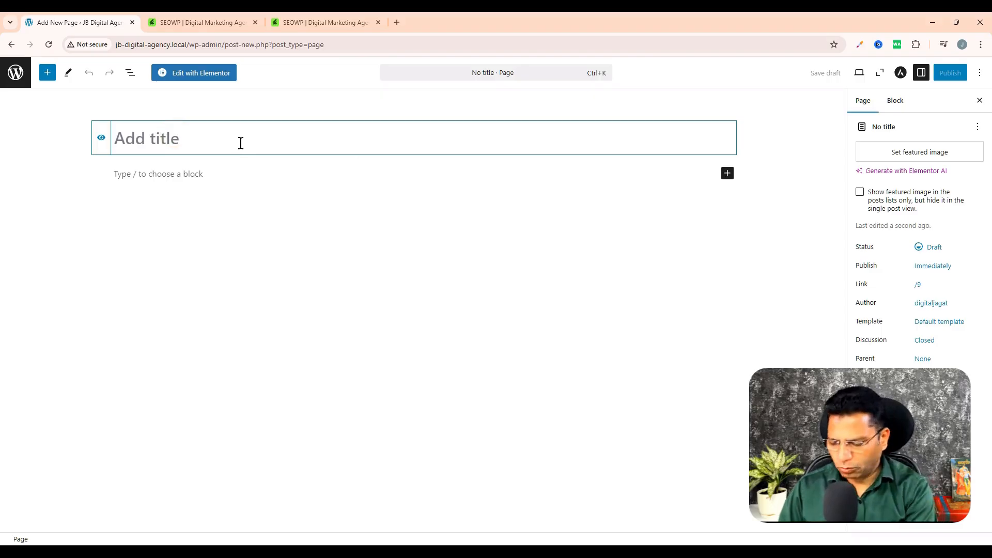
{"action": "type", "text": "Home"}
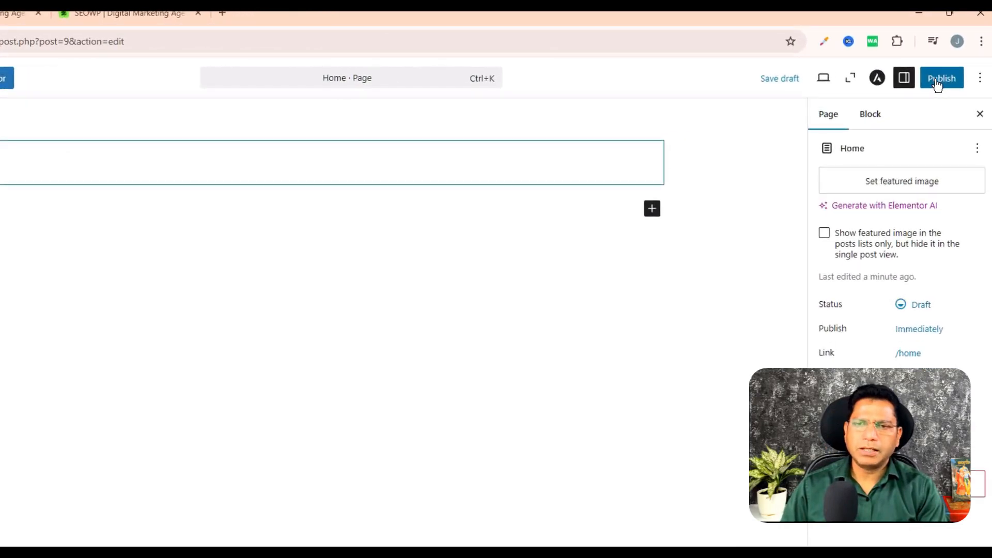
{"action": "left_click", "coordinate": [941, 79]}
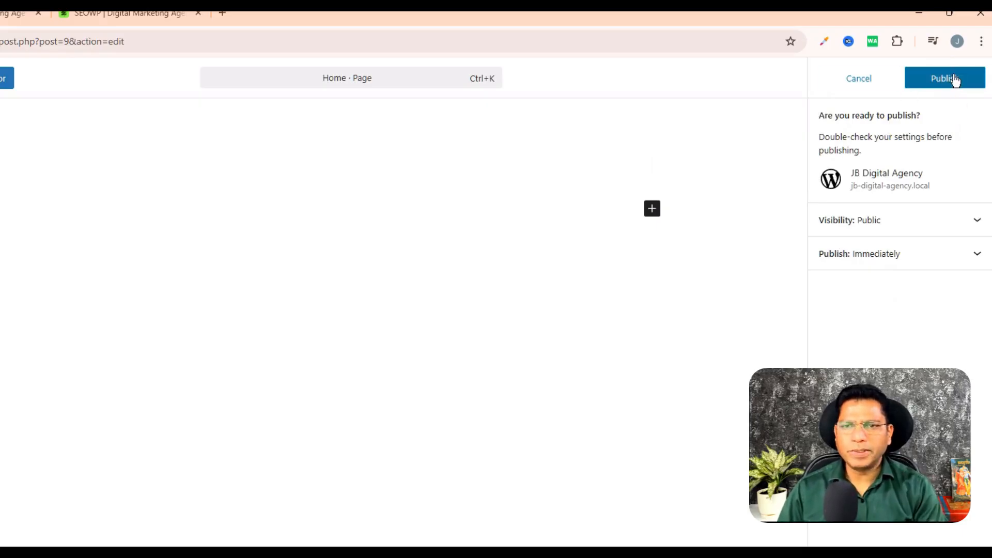
{"action": "left_click", "coordinate": [955, 81]}
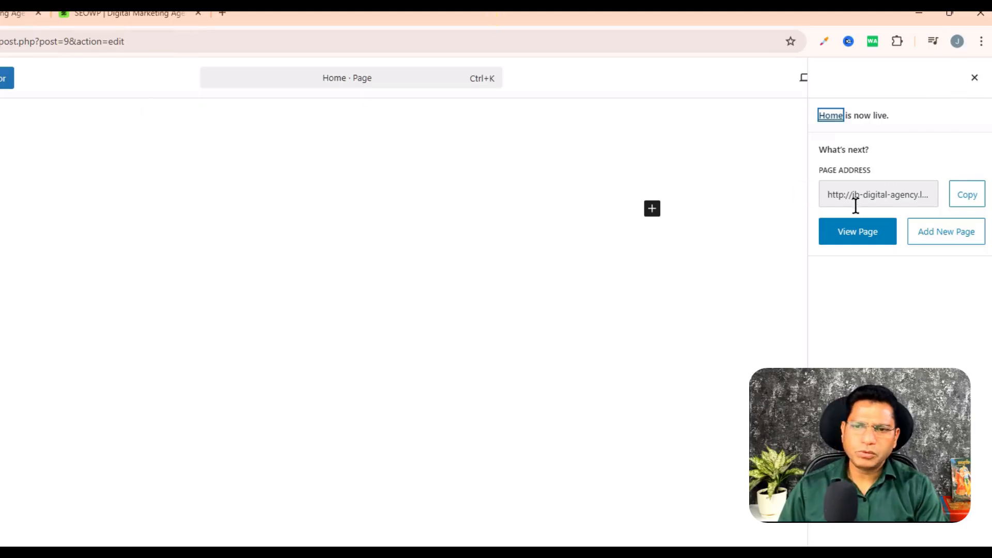
- View the published Home page on the site and return to the admin list of all pages
{"action": "left_click", "coordinate": [861, 233]}
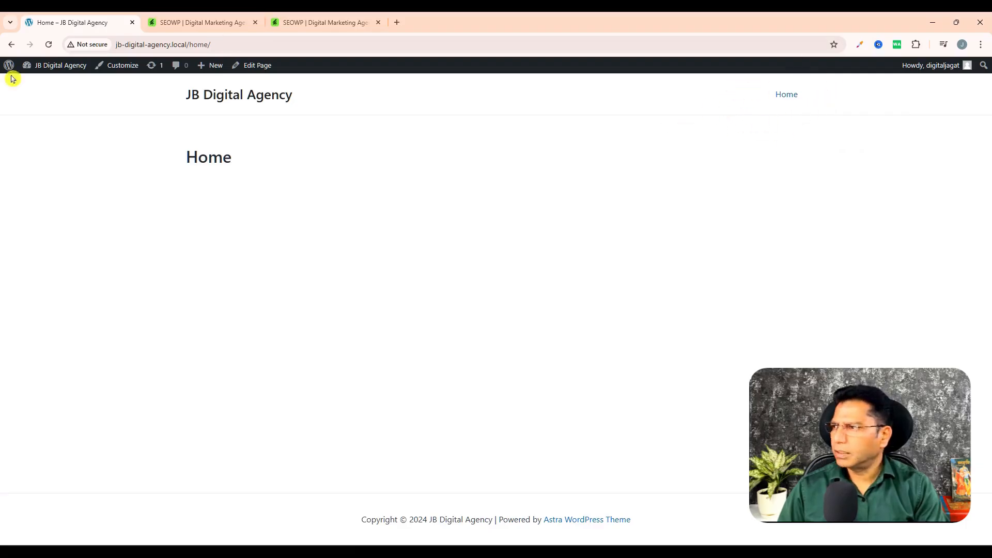
{"action": "mouse_move", "coordinate": [7, 68]}
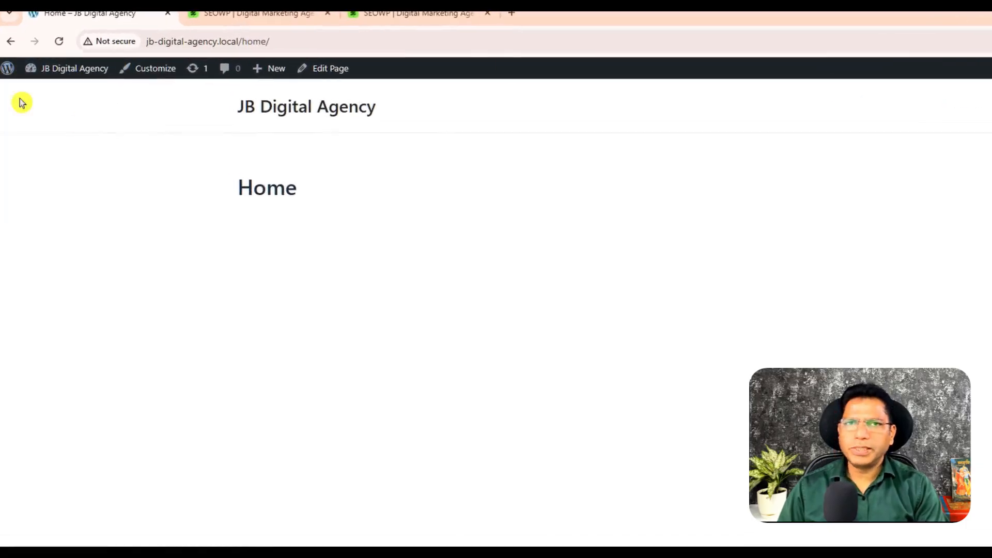
{"action": "left_click", "coordinate": [8, 69]}
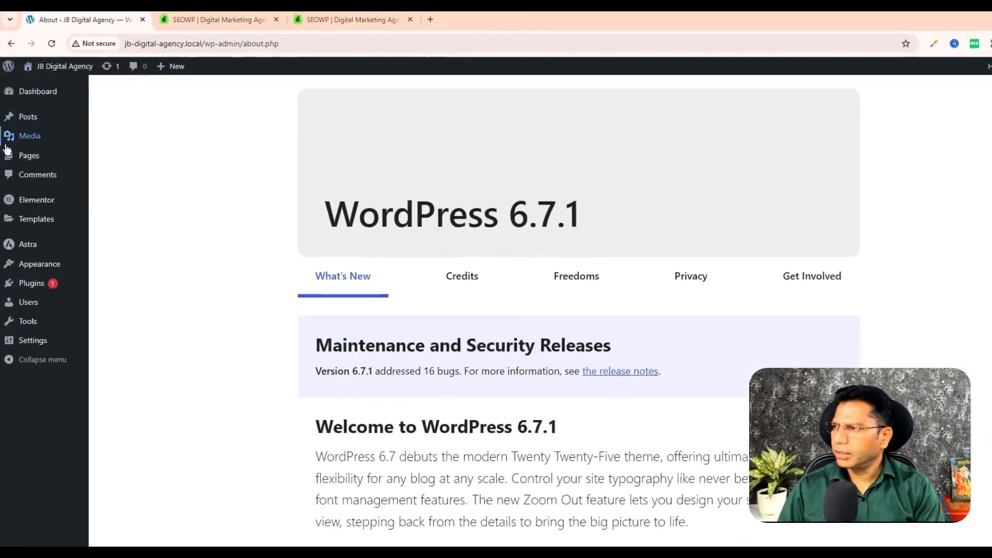
{"action": "left_click", "coordinate": [28, 155]}
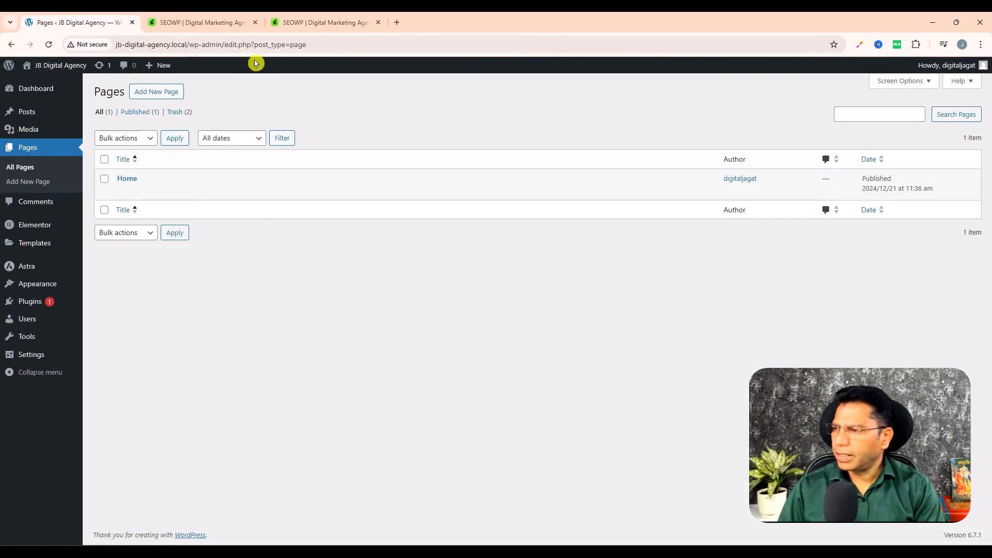
- Create and publish a page titled "About Us", and return to the list of all pages
{"action": "left_click", "coordinate": [154, 92]}
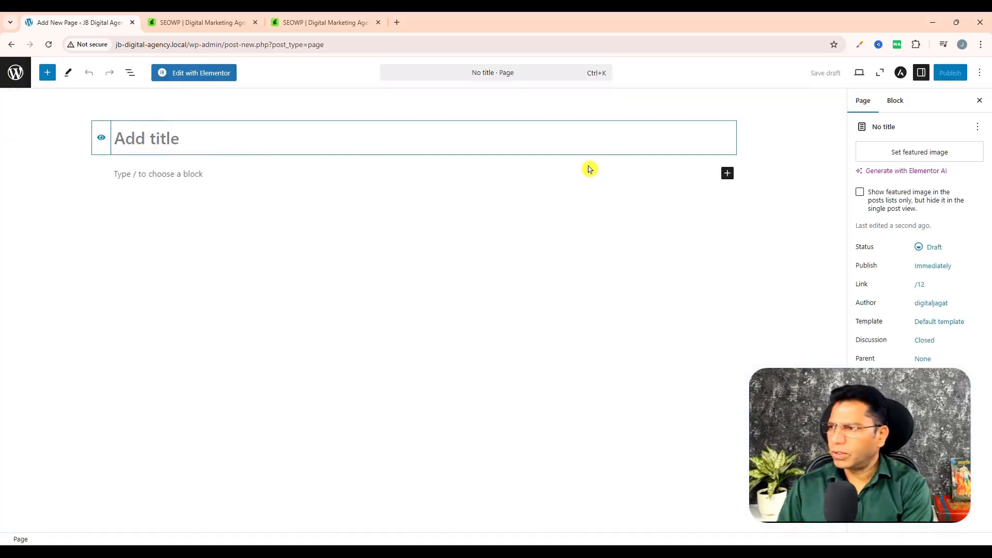
{"action": "type", "text": "About Us"}
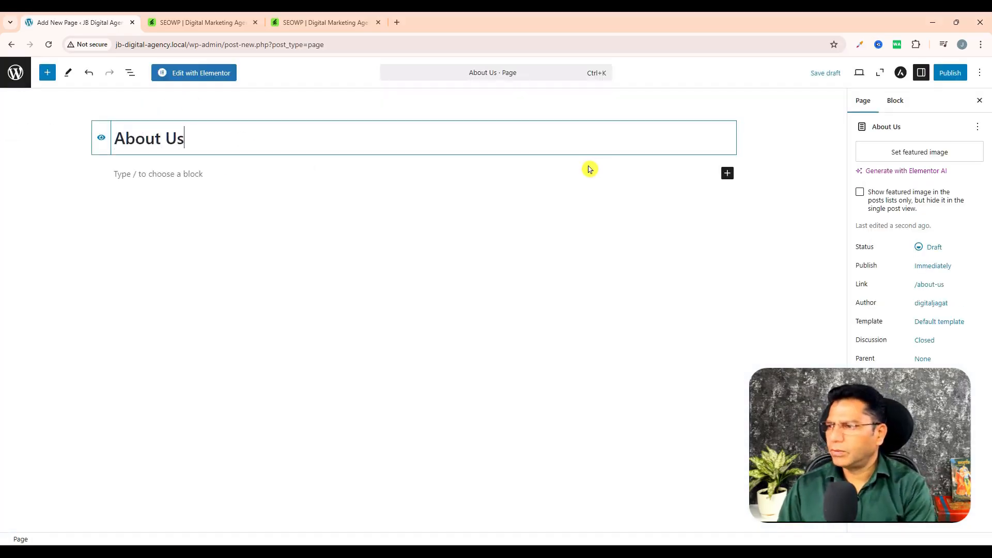
{"action": "left_click", "coordinate": [947, 74]}
{"action": "left_click", "coordinate": [947, 75]}
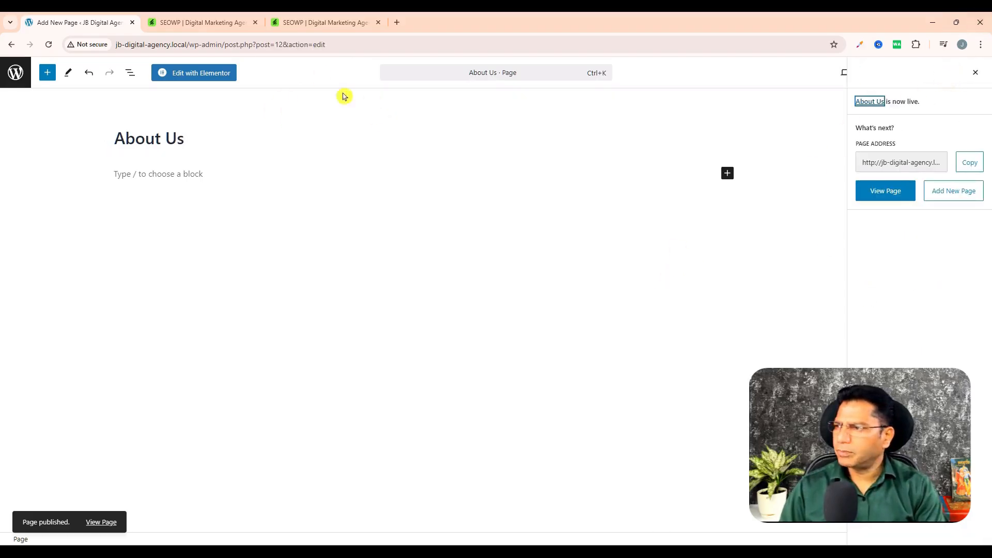
{"action": "left_click", "coordinate": [15, 73]}
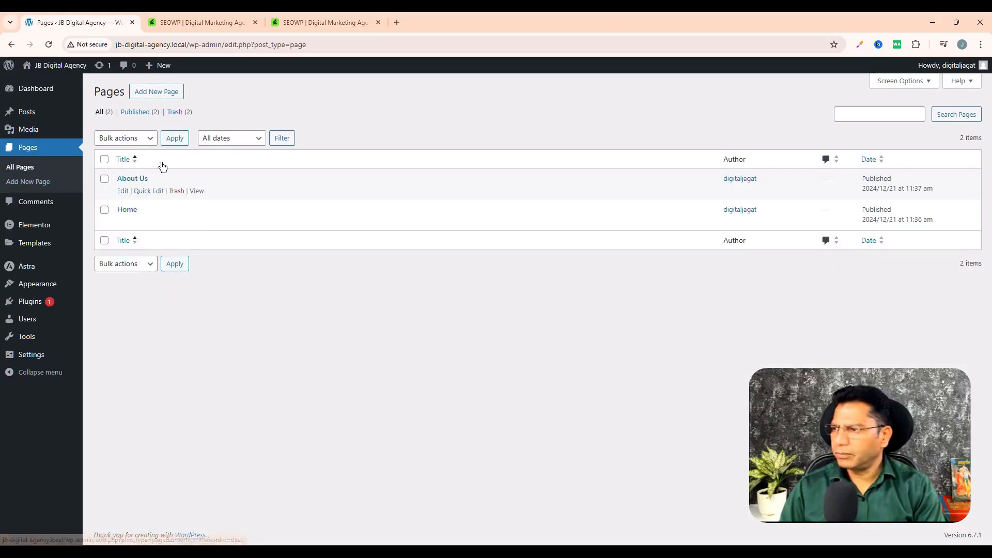
- Create and publish a page titled "Contact", and return to the list of all pages
{"action": "left_click", "coordinate": [156, 92]}
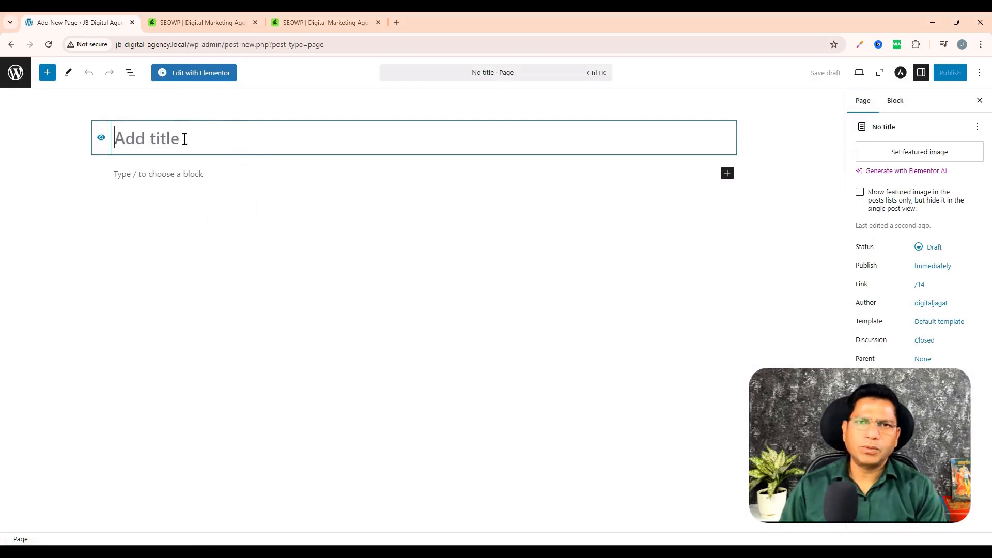
{"action": "type", "text": "Contact"}
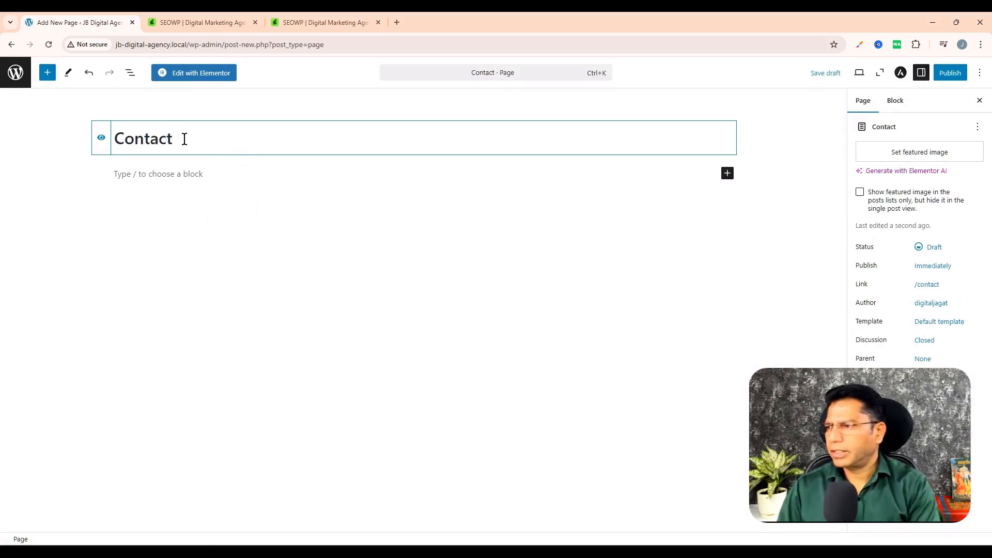
{"action": "left_click", "coordinate": [949, 73]}
{"action": "left_click", "coordinate": [949, 73]}
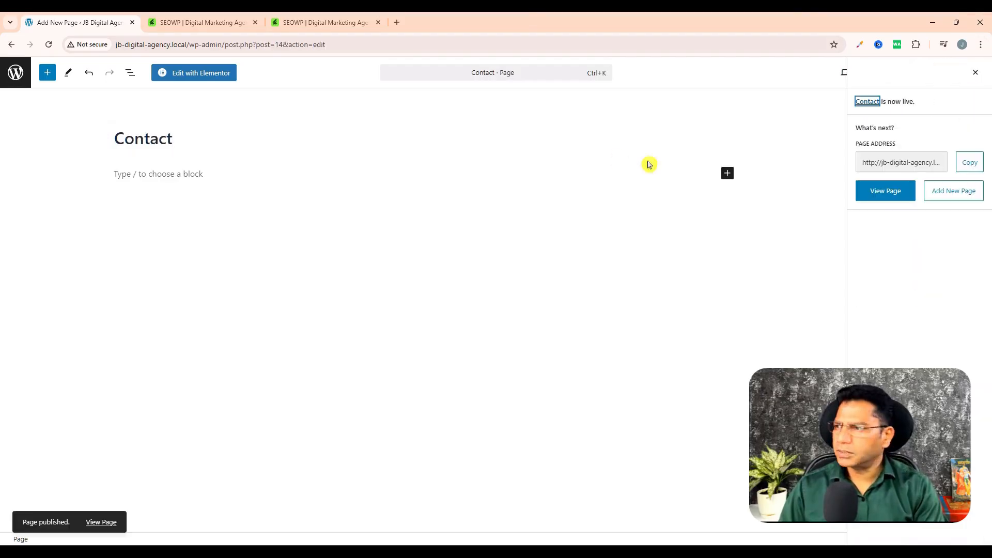
{"action": "left_click", "coordinate": [16, 73]}
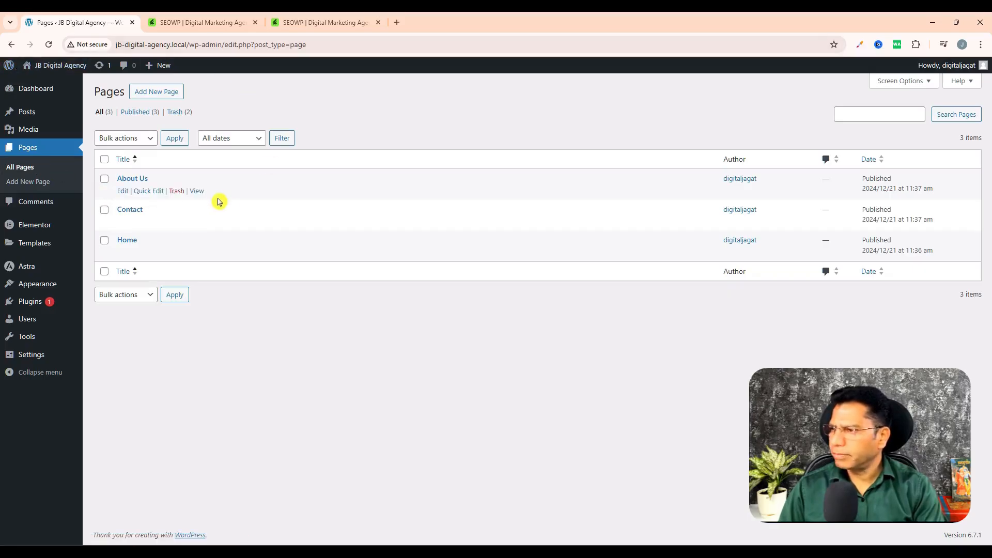
- Create and publish a page titled "Services", and return to the list of all pages
{"action": "left_click", "coordinate": [165, 93]}
{"action": "left_click", "coordinate": [162, 139]}
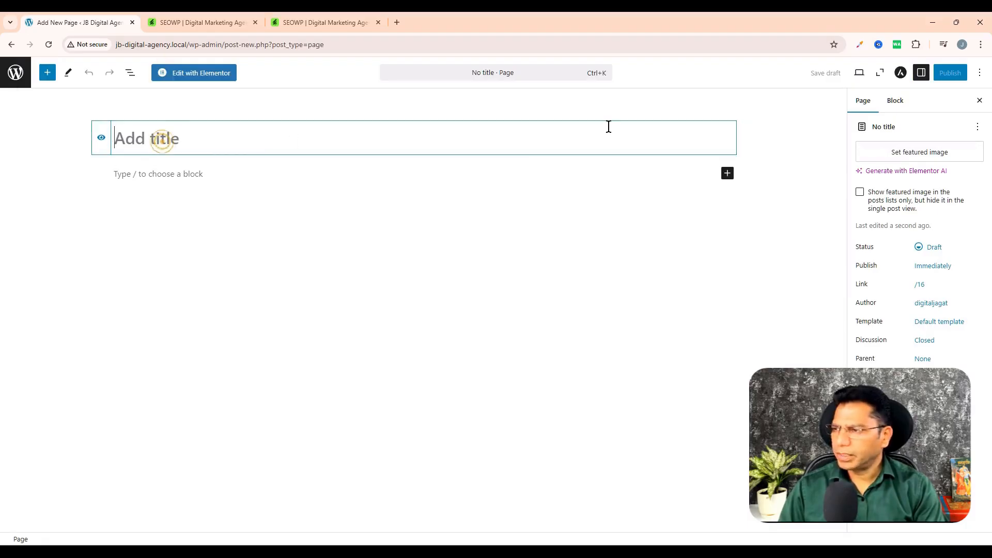
{"action": "type", "text": "Ser"}
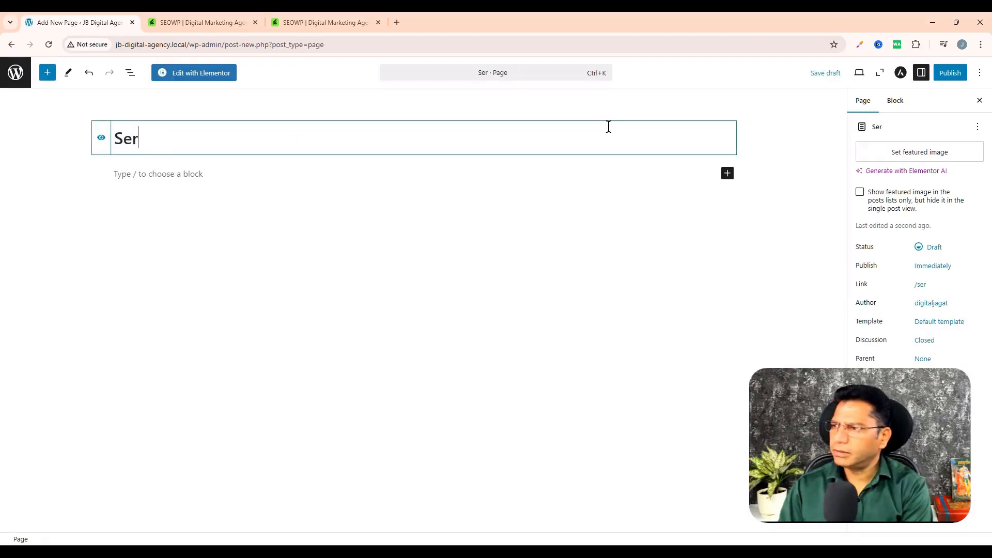
{"action": "type", "text": "vices"}
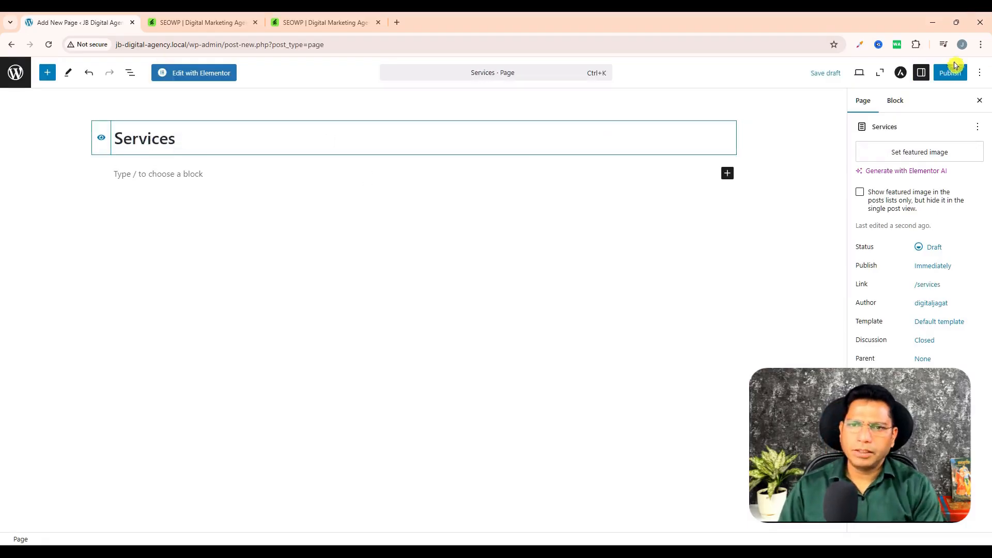
{"action": "left_click", "coordinate": [954, 68]}
{"action": "left_click", "coordinate": [952, 73]}
{"action": "right_click", "coordinate": [952, 73]}
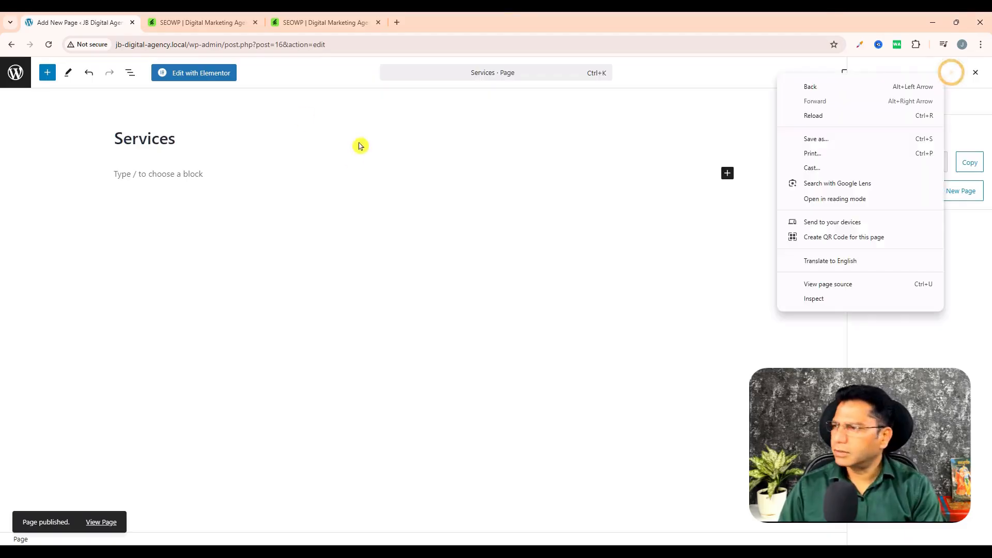
{"action": "left_click", "coordinate": [17, 84]}
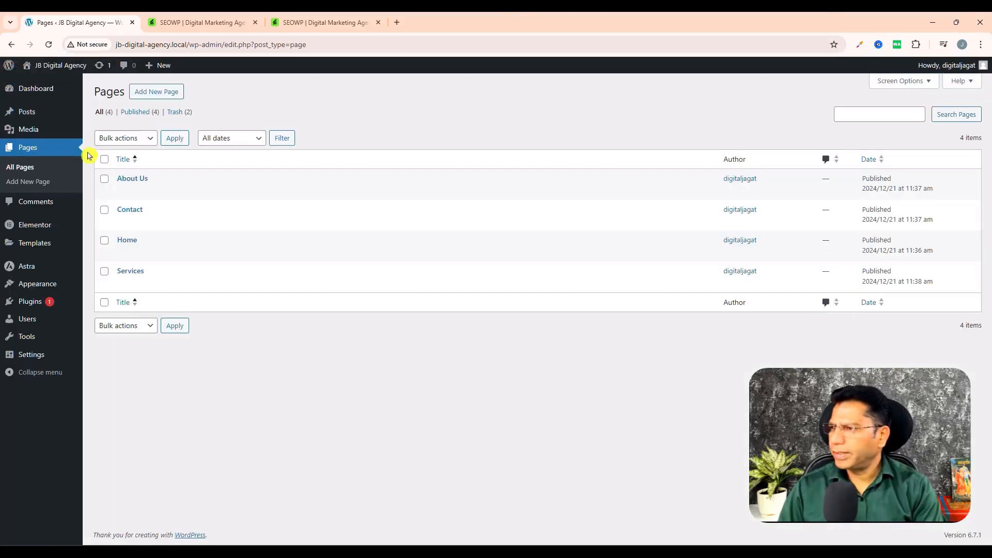
- Create and publish a page titled "Portfolio", and return to the list of all pages
{"action": "left_click", "coordinate": [156, 92]}
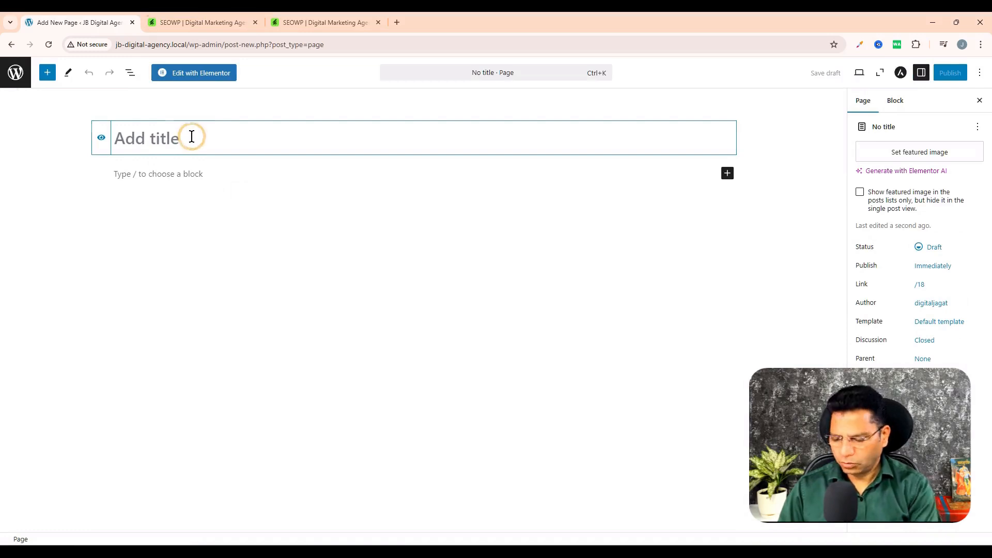
{"action": "type", "text": "Port"}
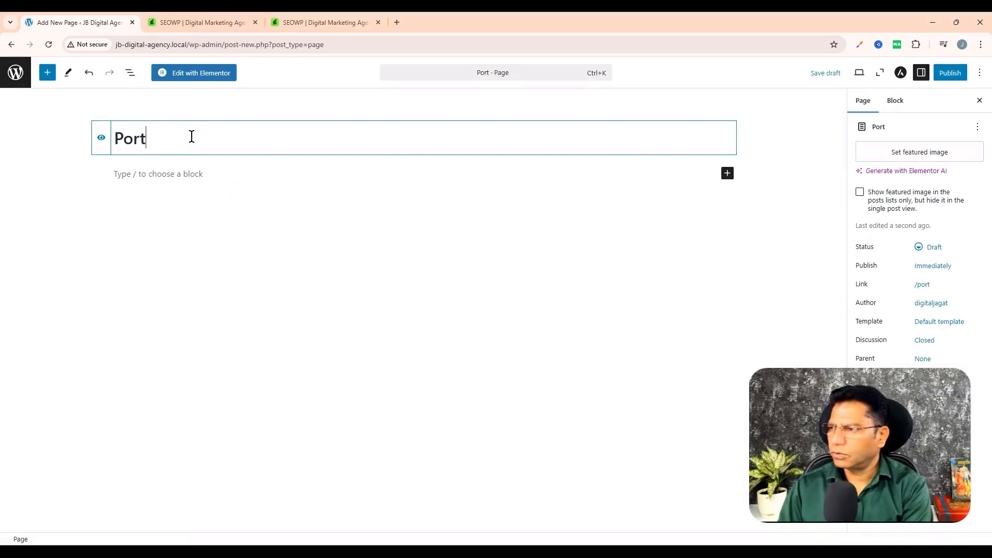
{"action": "type", "text": "folio"}
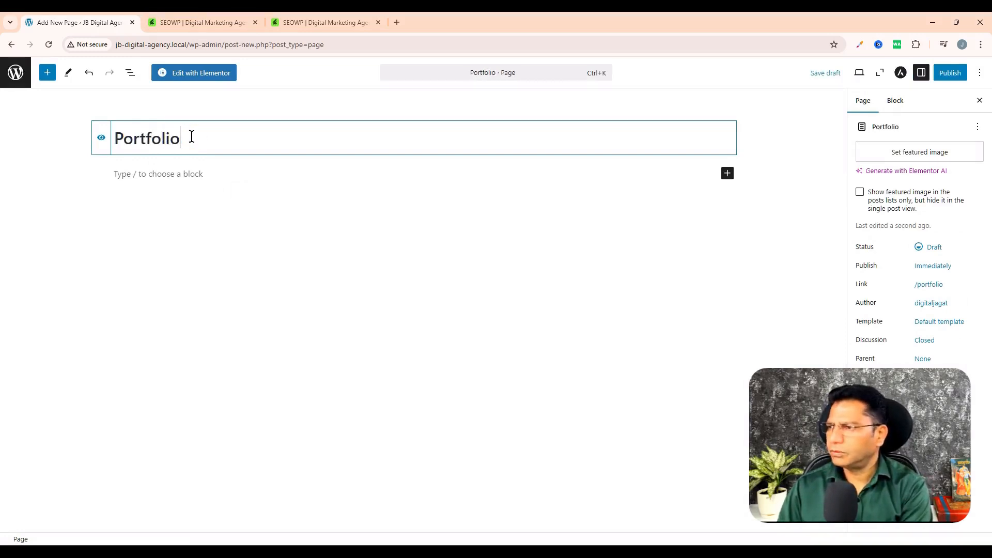
{"action": "left_click", "coordinate": [958, 73]}
{"action": "left_click", "coordinate": [959, 73]}
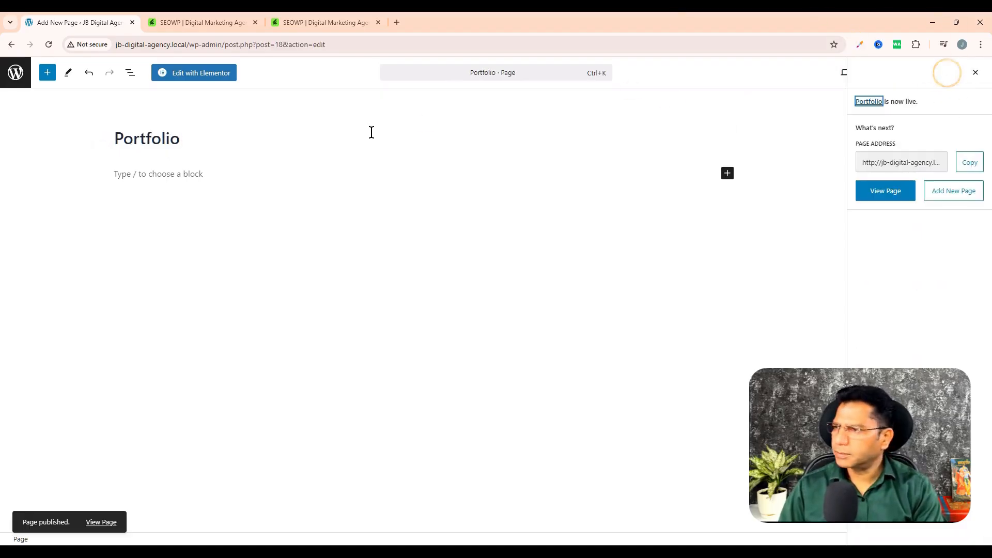
{"action": "left_click", "coordinate": [16, 72]}
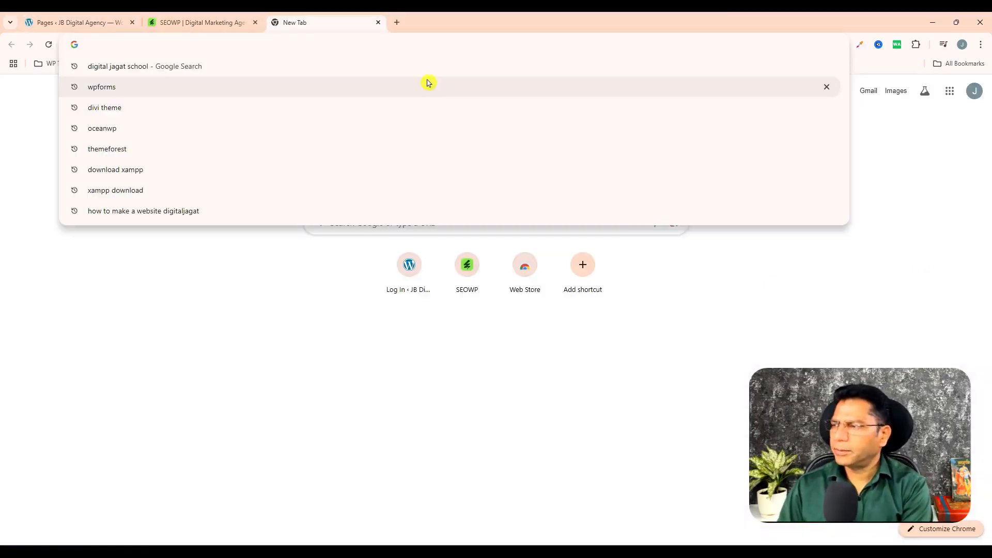
- View the site's front page at jb-digital-agency.local in a new browser tab and return to the WordPress admin
{"action": "type", "text": "jb-digital-agency.local/"}
{"action": "key", "text": "Return"}
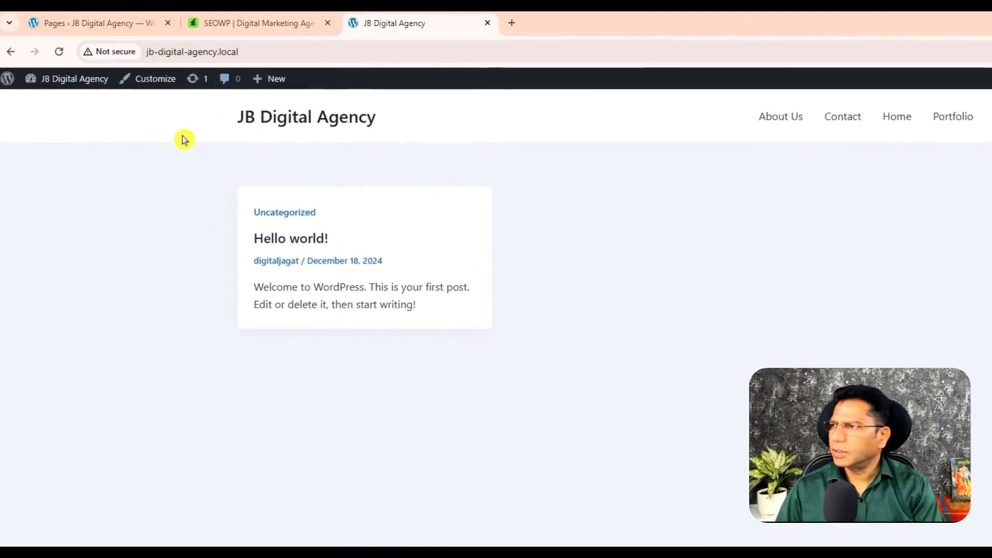
{"action": "left_click", "coordinate": [74, 23]}
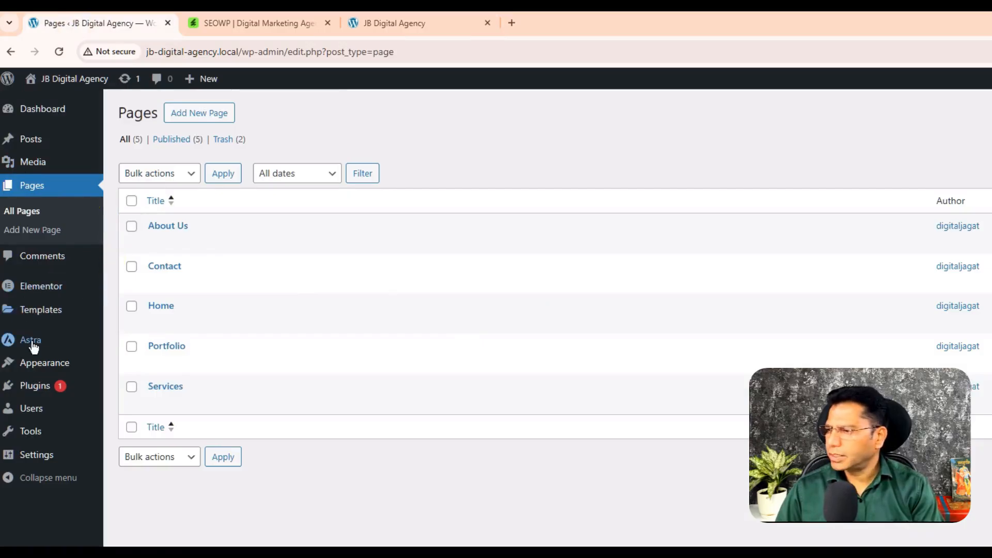
- Create a new navigation menu named "Main Menu" in the WordPress menu editor
{"action": "mouse_move", "coordinate": [51, 368]}
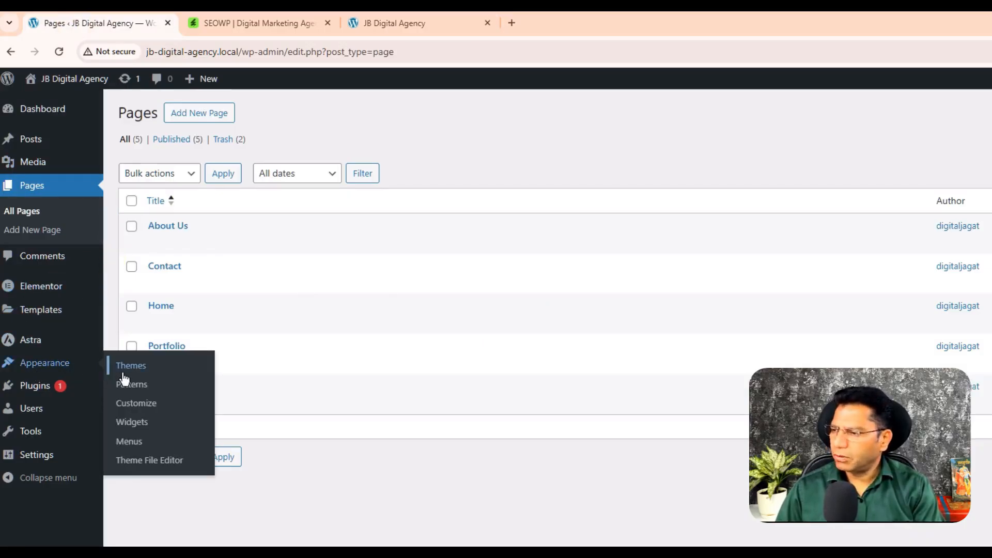
{"action": "left_click", "coordinate": [138, 443]}
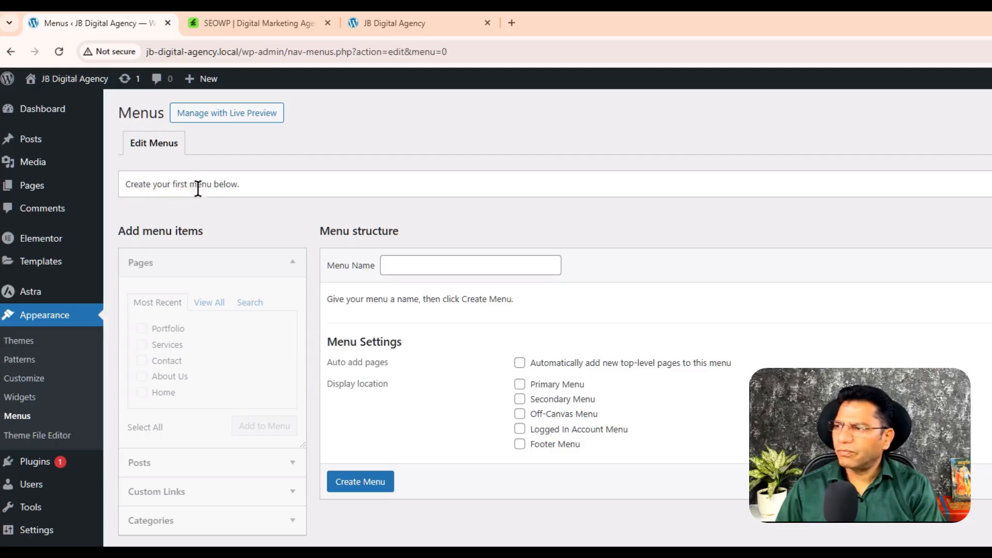
{"action": "left_click", "coordinate": [427, 262]}
{"action": "type", "text": "Ma"}
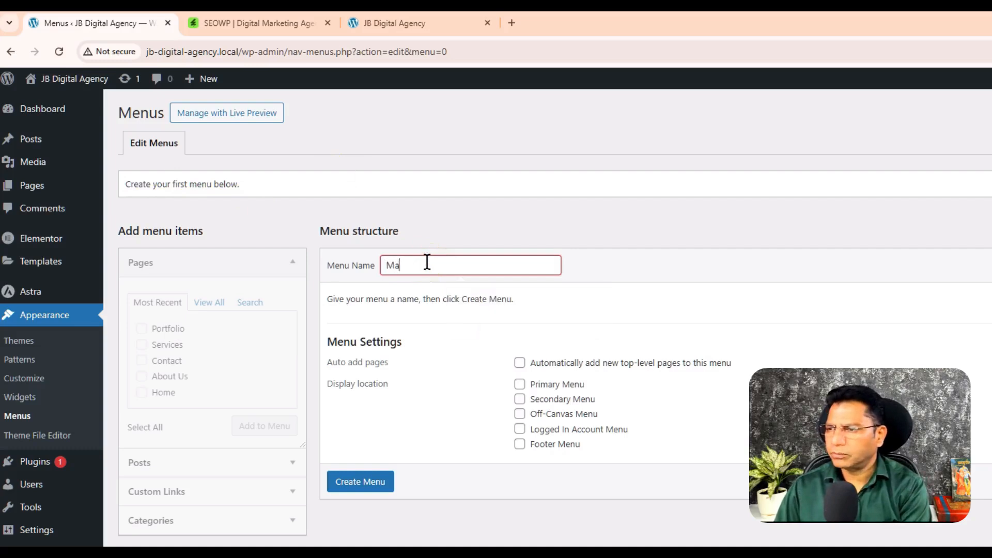
{"action": "type", "text": "in Menu"}
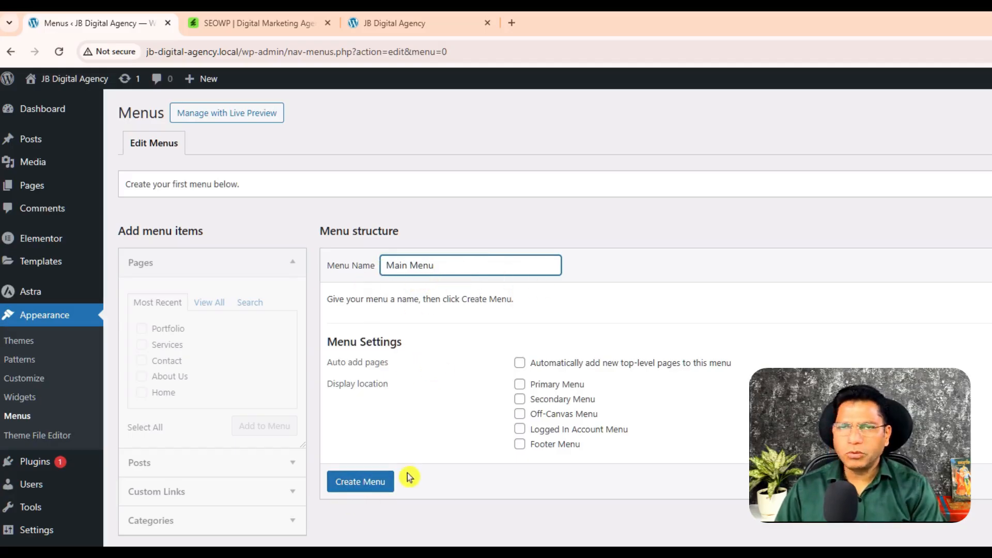
{"action": "left_click", "coordinate": [358, 483]}
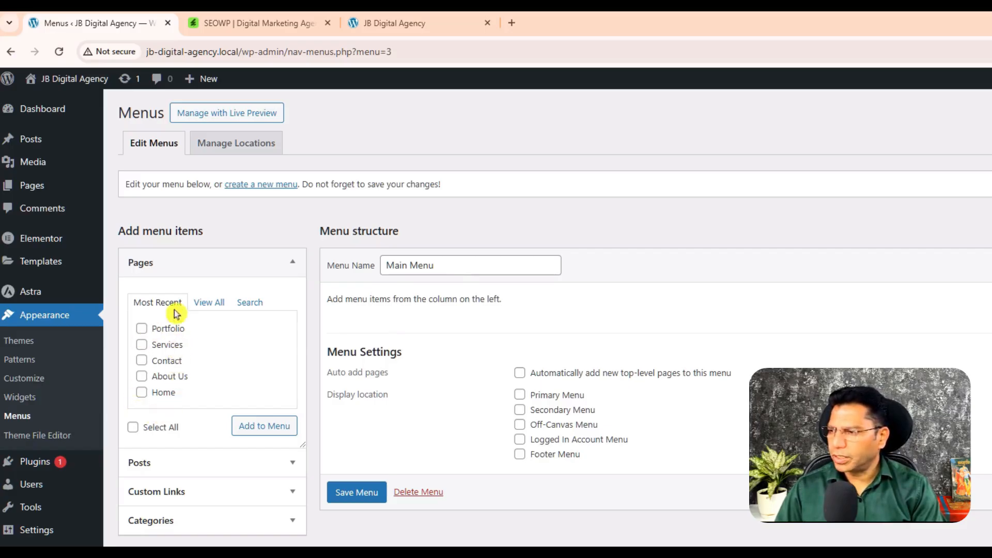
- Add every listed page, including both Home entries, About Us, Contact, Portfolio and Services, to Main Menu and review its structure
{"action": "left_click", "coordinate": [146, 304]}
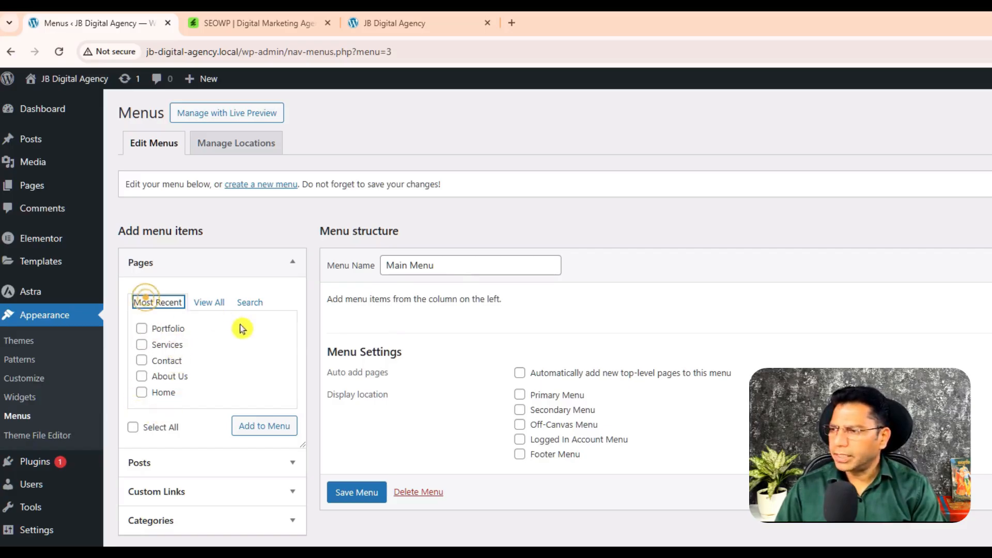
{"action": "left_click", "coordinate": [210, 305]}
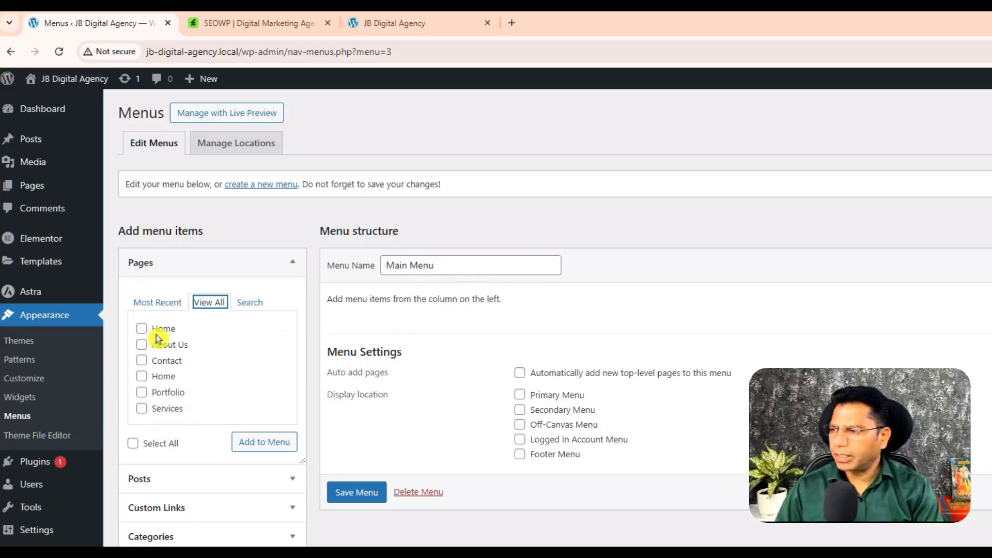
{"action": "left_click", "coordinate": [142, 329]}
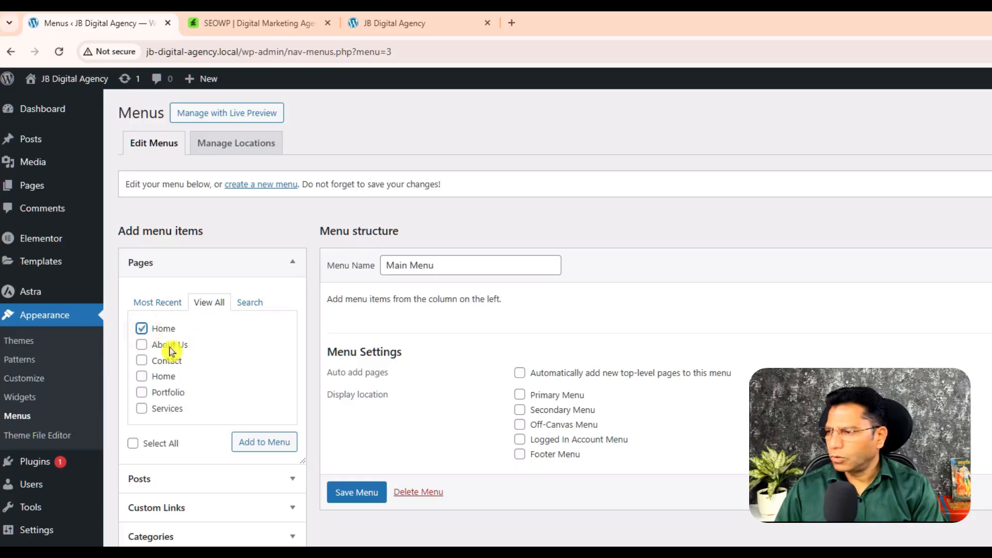
{"action": "left_click", "coordinate": [144, 346]}
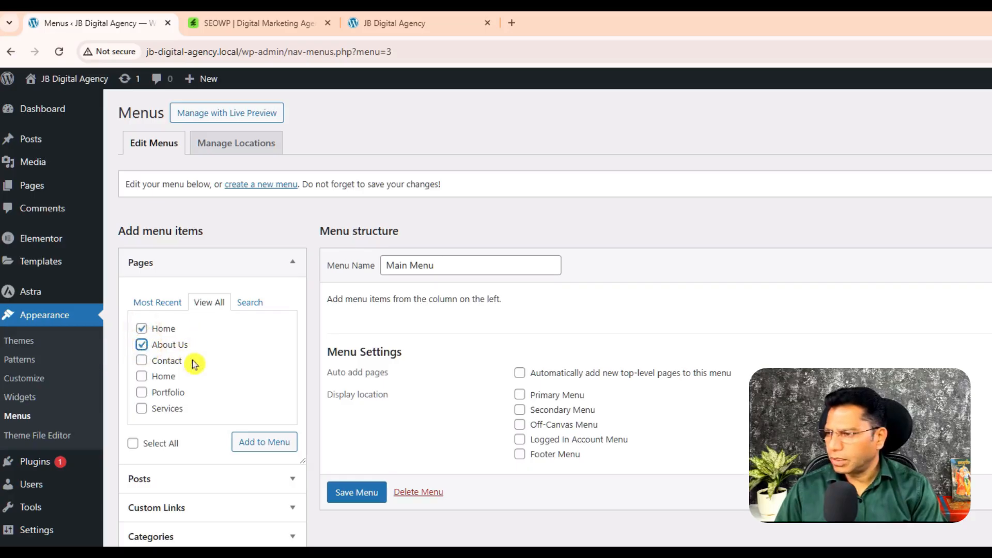
{"action": "left_click", "coordinate": [142, 362]}
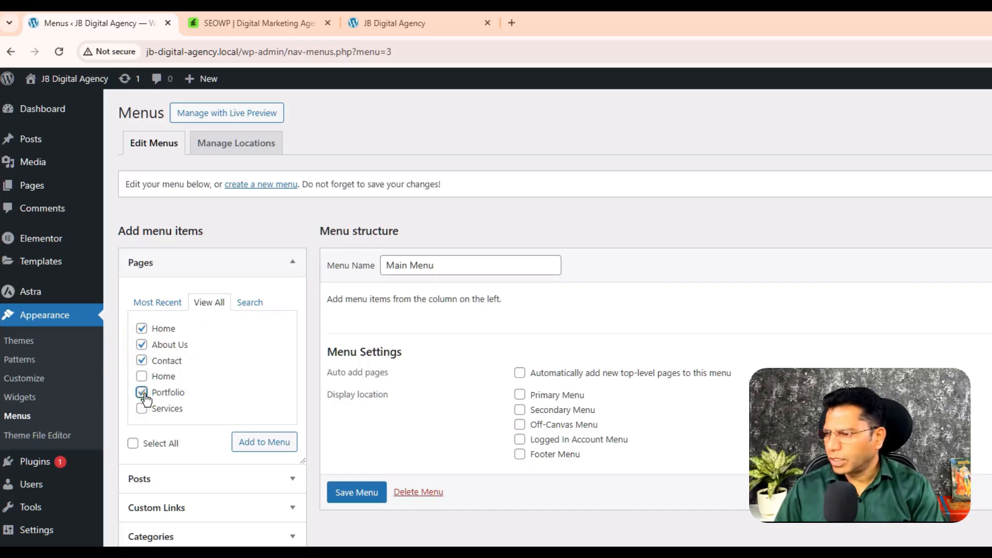
{"action": "left_click", "coordinate": [142, 410]}
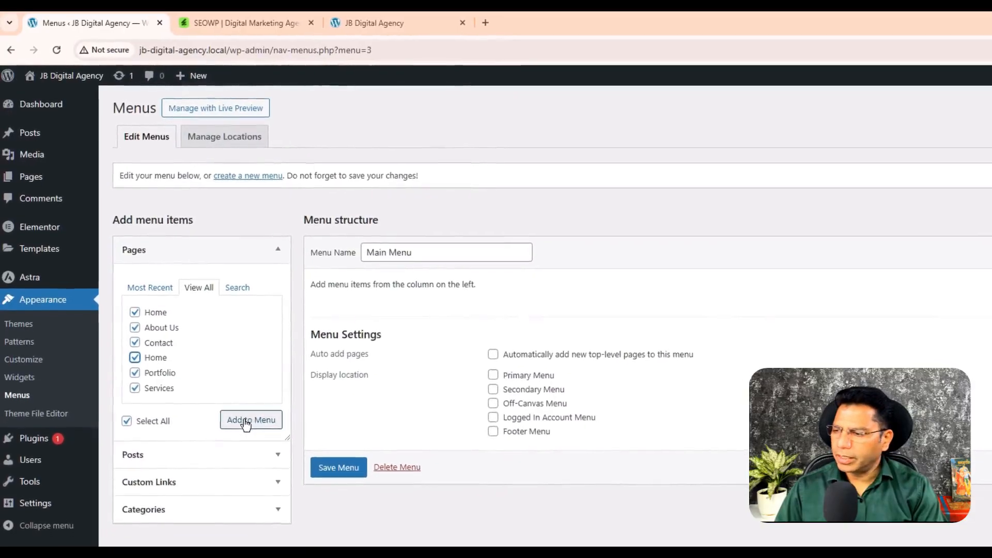
{"action": "left_click", "coordinate": [253, 432]}
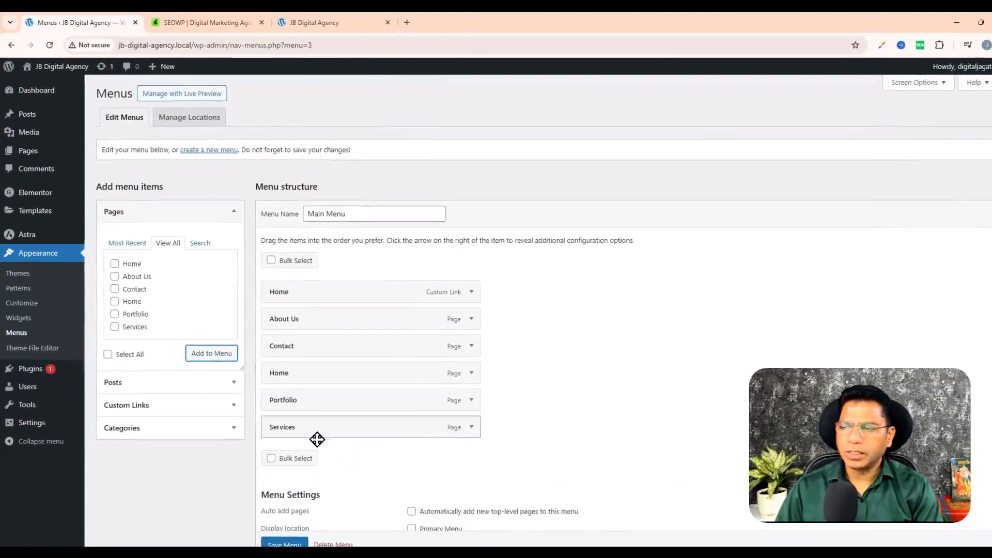
{"action": "scroll", "coordinate": [421, 310], "scroll_direction": "down", "scroll_amount": 2}
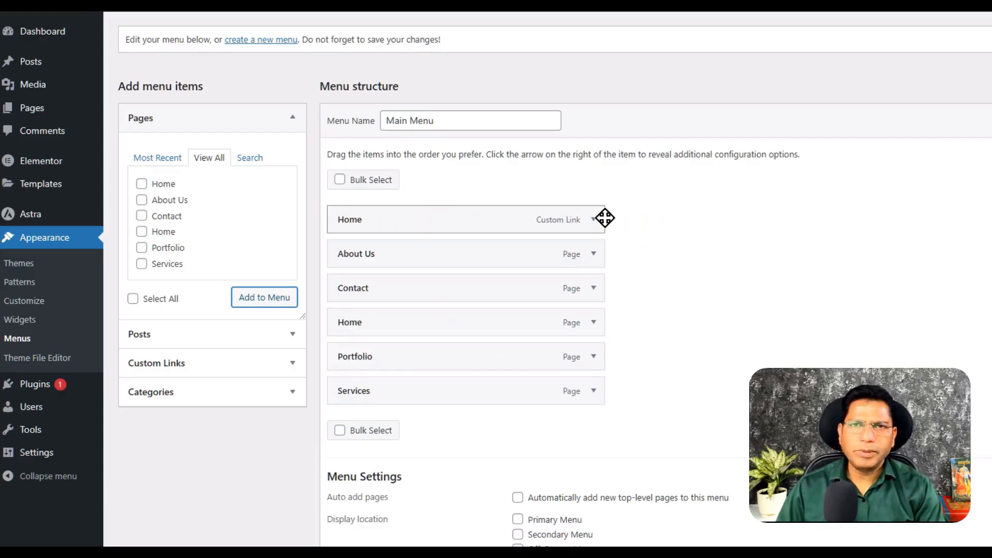
{"action": "scroll", "coordinate": [605, 218], "scroll_direction": "down", "scroll_amount": 1}
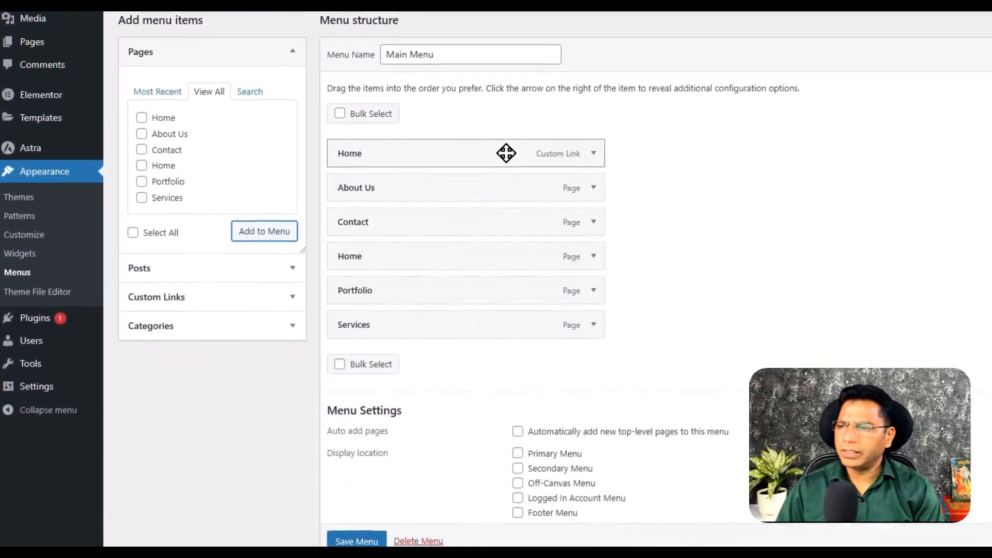
{"action": "scroll", "coordinate": [405, 299], "scroll_direction": "up", "scroll_amount": 1}
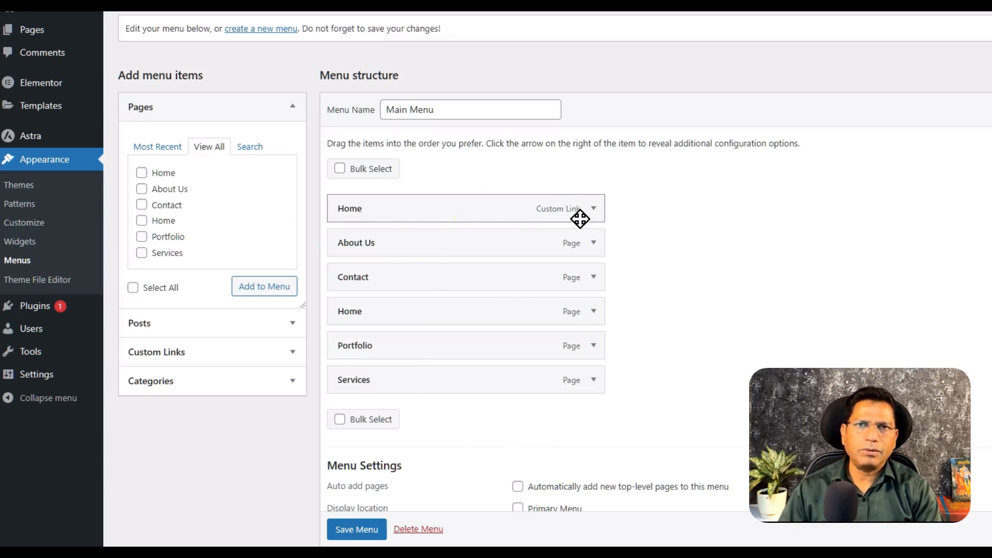
- Remove the custom-link Home item from Main Menu, keeping the Home page item, and save the menu
{"action": "left_click", "coordinate": [594, 209]}
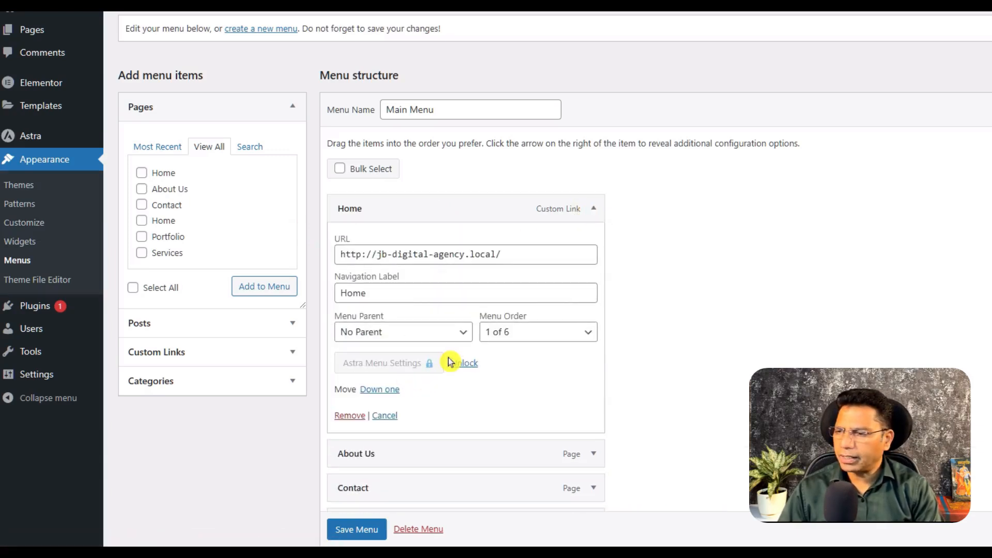
{"action": "left_click", "coordinate": [350, 416]}
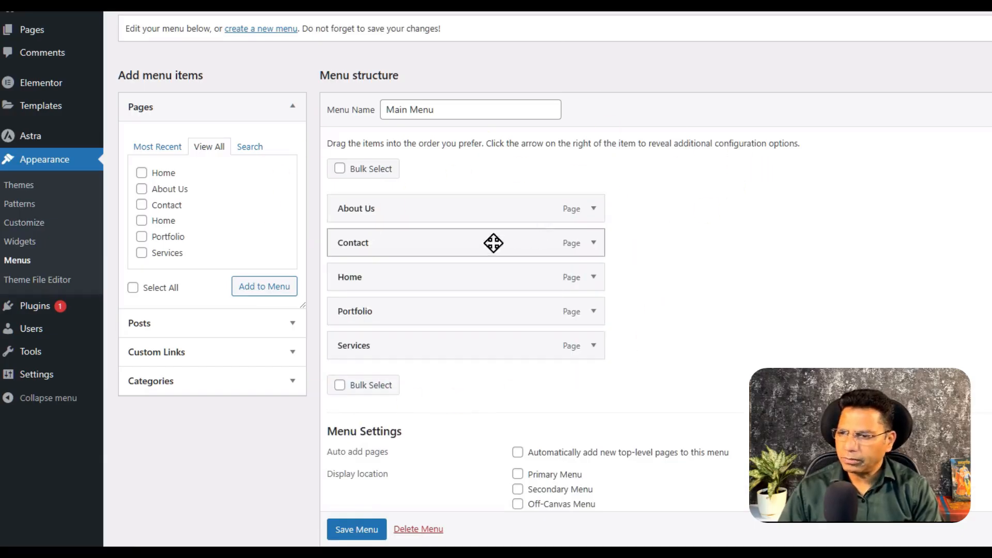
{"action": "scroll", "coordinate": [579, 361], "scroll_direction": "down", "scroll_amount": 1}
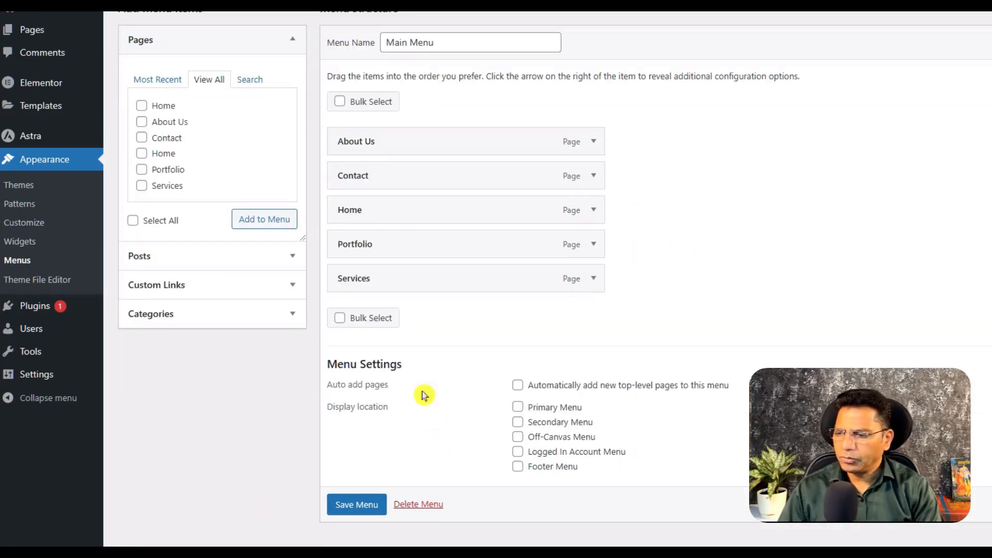
{"action": "scroll", "coordinate": [362, 524], "scroll_direction": "down", "scroll_amount": 1}
{"action": "left_click", "coordinate": [358, 492]}
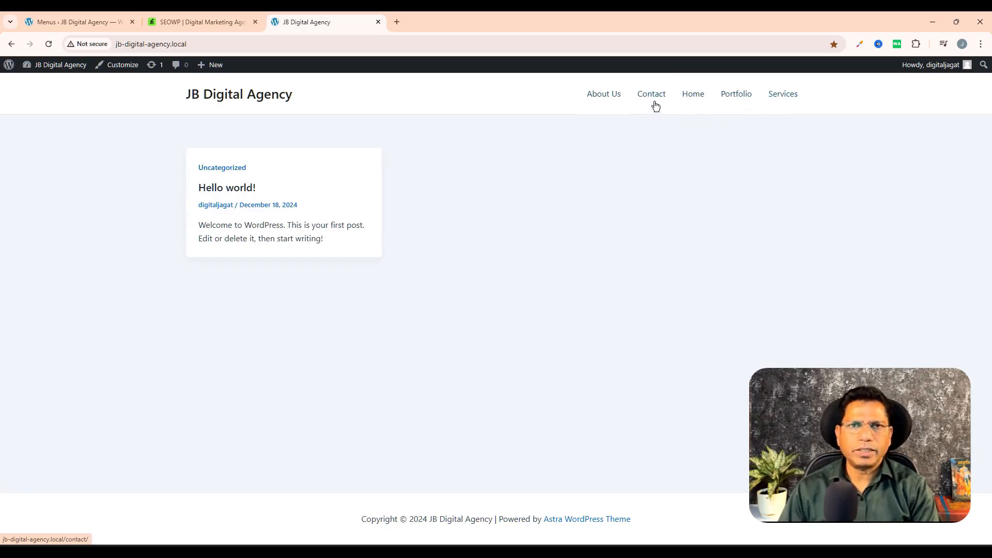
- Reorder the Main Menu items as Home, About Us, Services, Portfolio, Contact and save the menu
{"action": "left_click", "coordinate": [77, 22]}
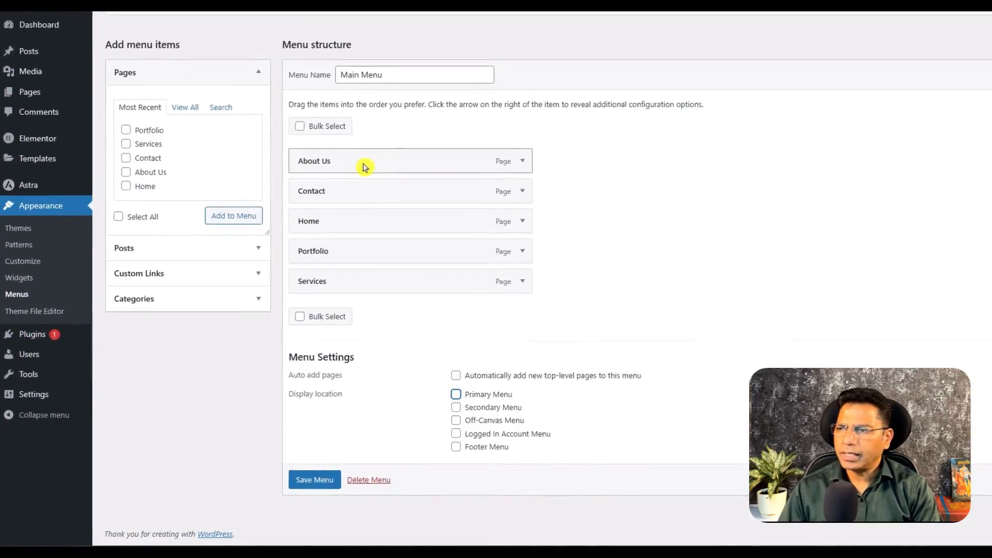
{"action": "mouse_move", "coordinate": [364, 165]}
{"action": "left_mouse_down"}
{"action": "mouse_move", "coordinate": [470, 161]}
{"action": "mouse_move", "coordinate": [369, 164]}
{"action": "left_mouse_up"}
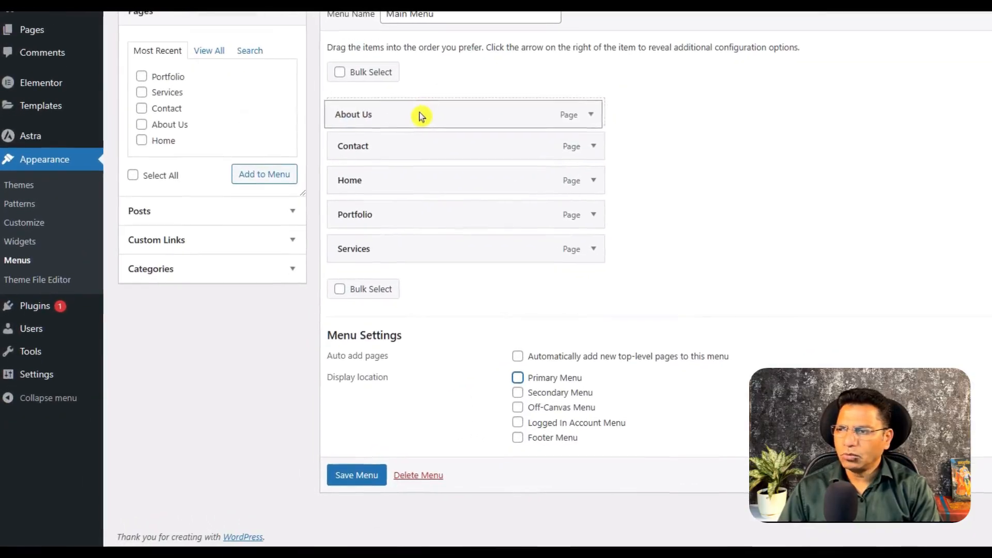
{"action": "left_click_drag", "start_coordinate": [421, 116], "coordinate": [434, 118]}
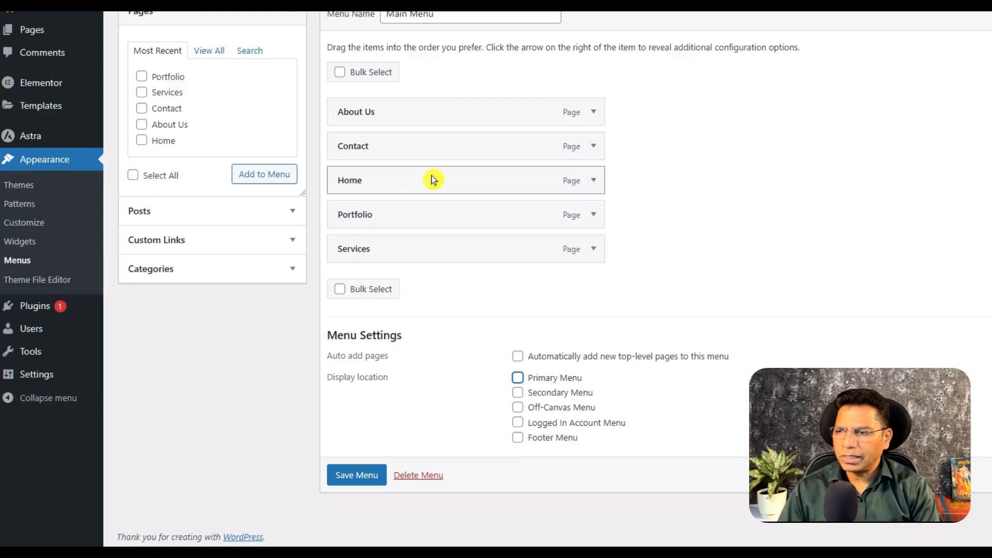
{"action": "left_click_drag", "start_coordinate": [435, 175], "coordinate": [438, 100]}
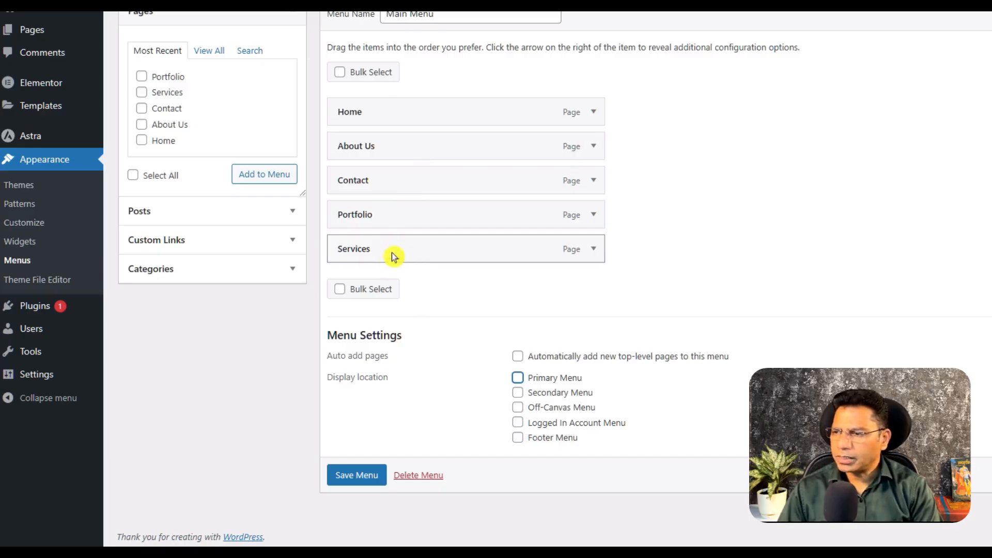
{"action": "left_click_drag", "start_coordinate": [412, 257], "coordinate": [421, 181]}
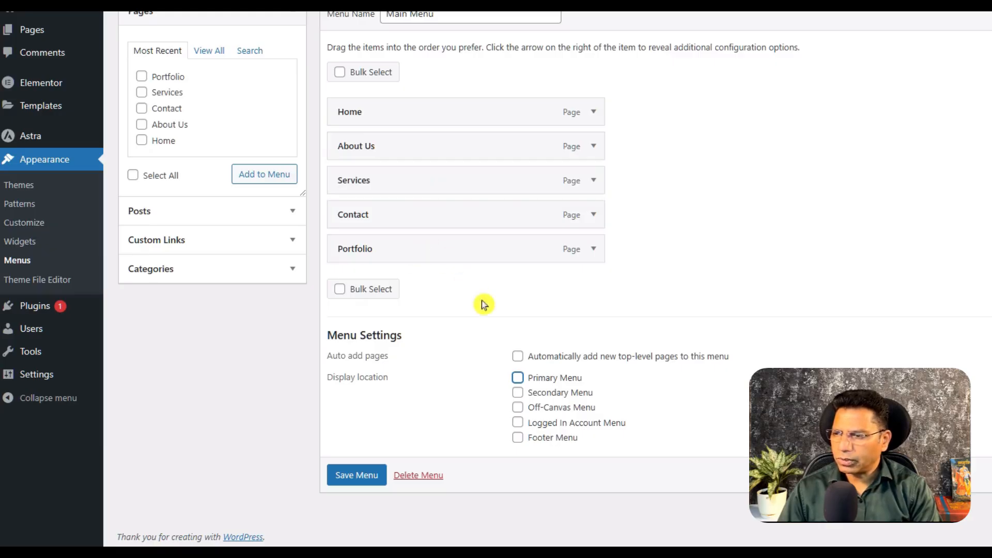
{"action": "left_click_drag", "start_coordinate": [420, 254], "coordinate": [418, 222]}
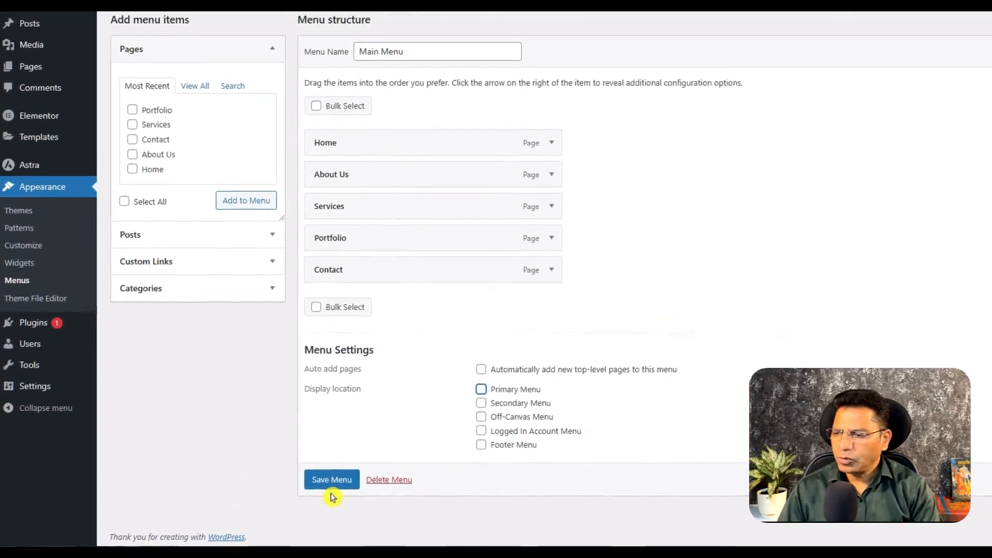
{"action": "left_click", "coordinate": [323, 490]}
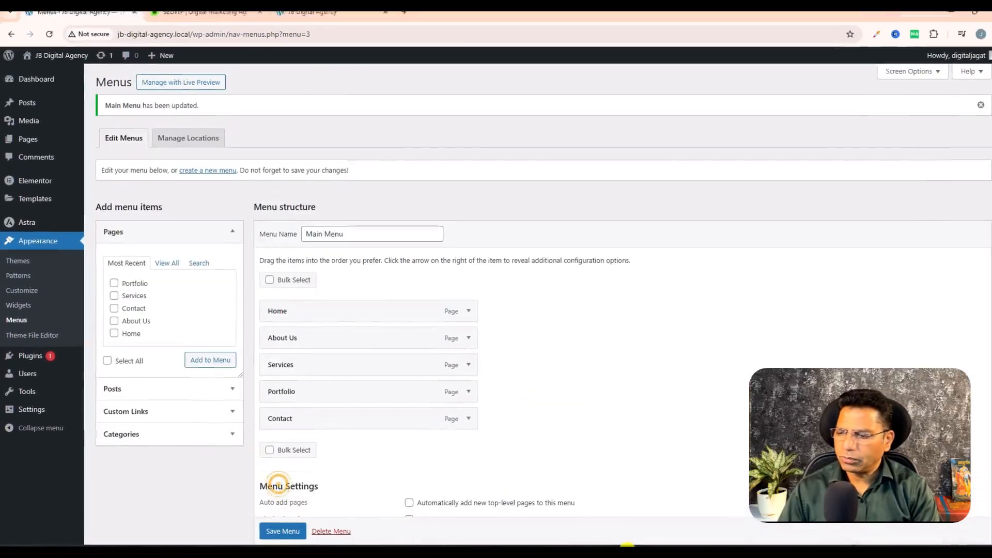
- Reload the site's front page and check the order of the header navigation links
{"action": "left_click", "coordinate": [339, 14]}
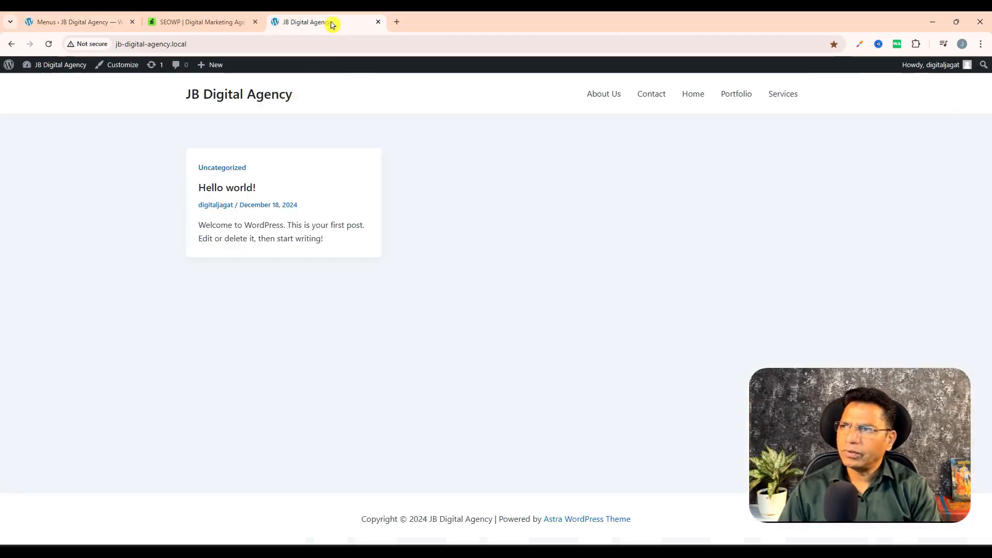
{"action": "left_click", "coordinate": [331, 21]}
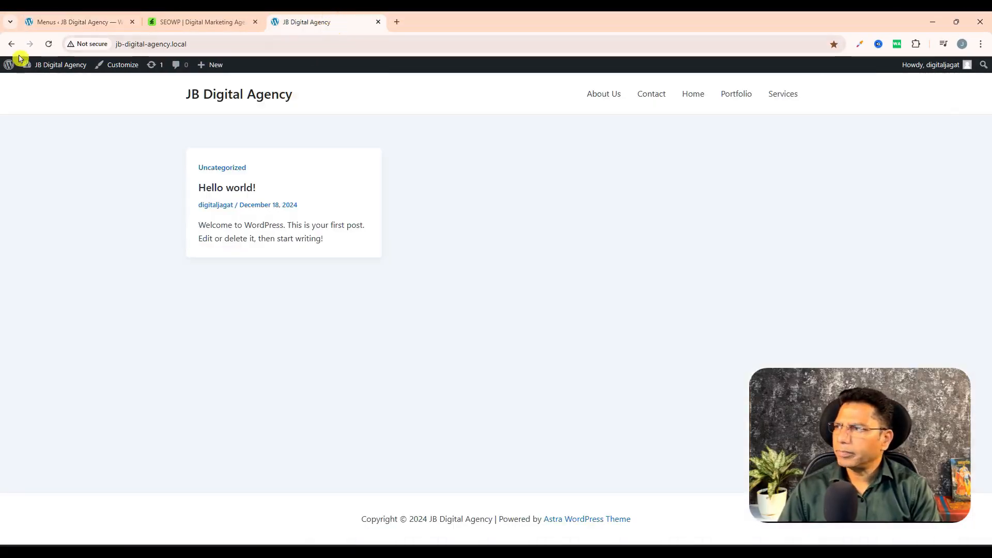
{"action": "left_click", "coordinate": [49, 45]}
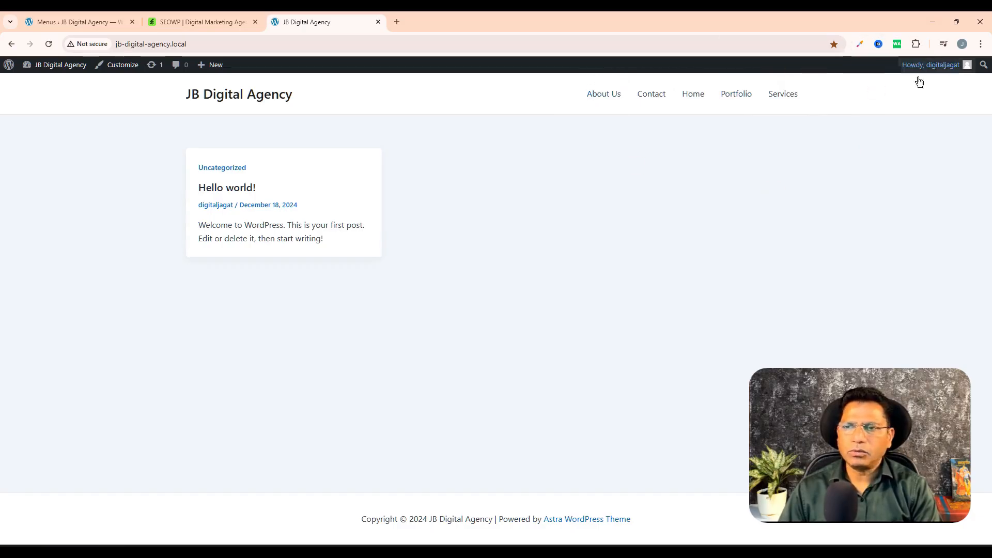
- Assign Main Menu to the Primary Menu display location, save it, and reload the site's front page
{"action": "left_click", "coordinate": [90, 22]}
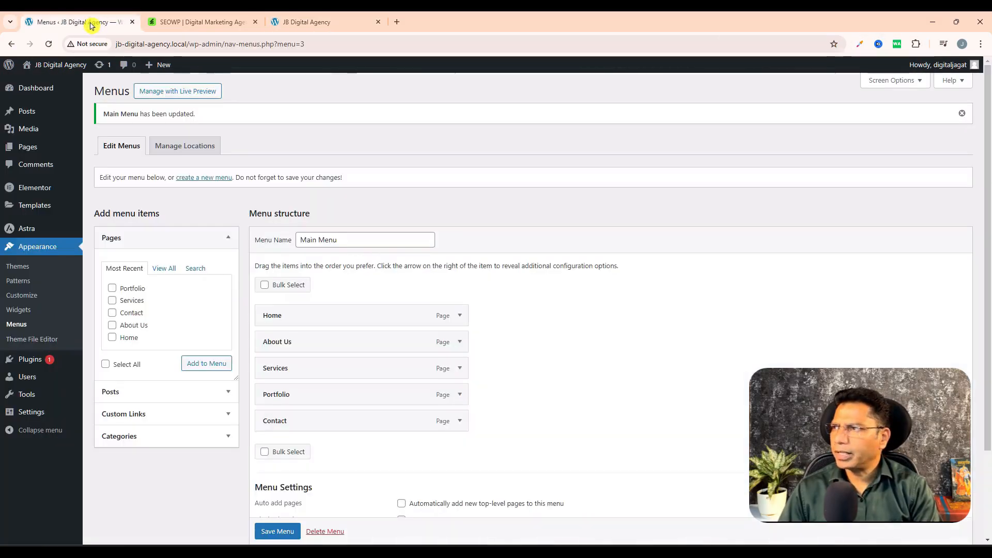
{"action": "scroll", "coordinate": [495, 134], "scroll_direction": "down", "scroll_amount": 3}
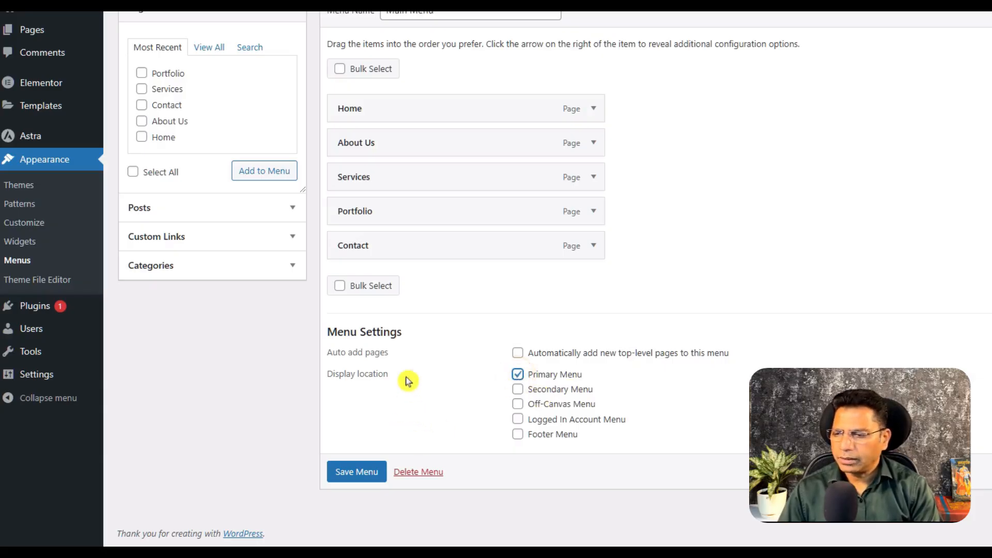
{"action": "left_click", "coordinate": [359, 473]}
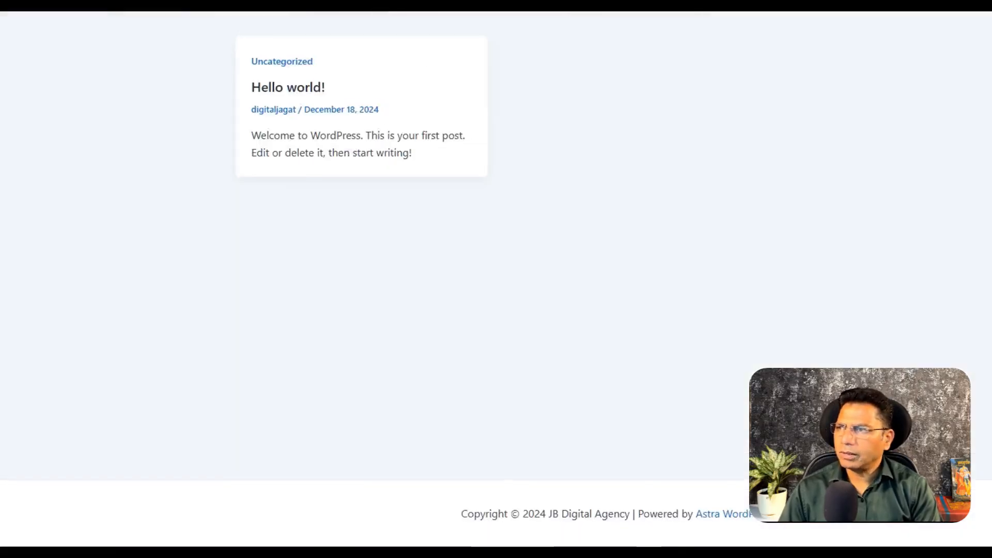
{"action": "left_click", "coordinate": [47, 46]}
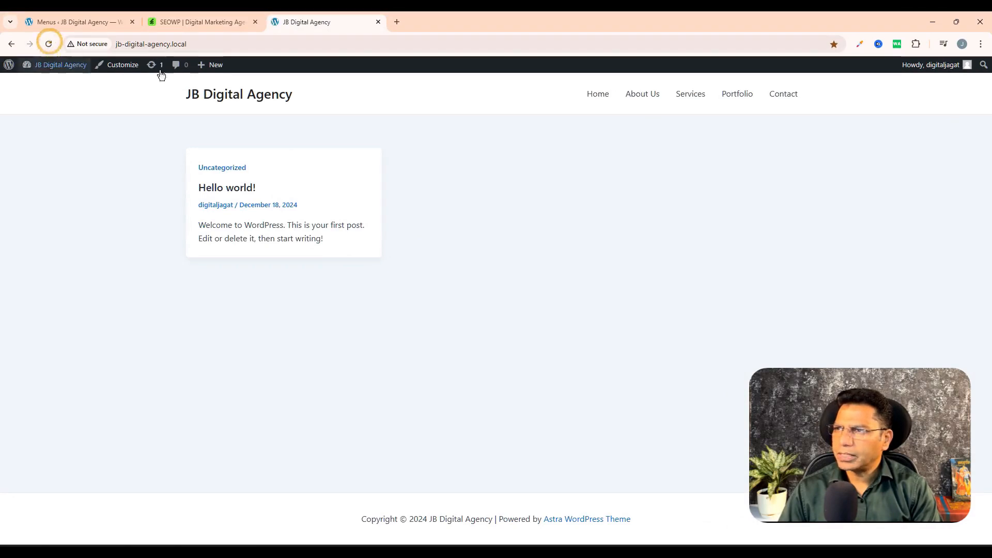